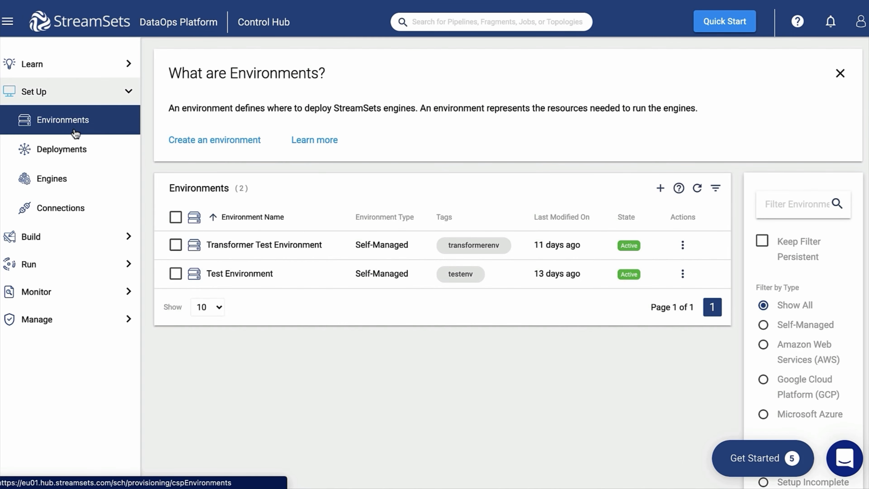
Step: Open Transformer Test Deployment from Deployments and scroll to its three engines
click(231, 249)
click(62, 150)
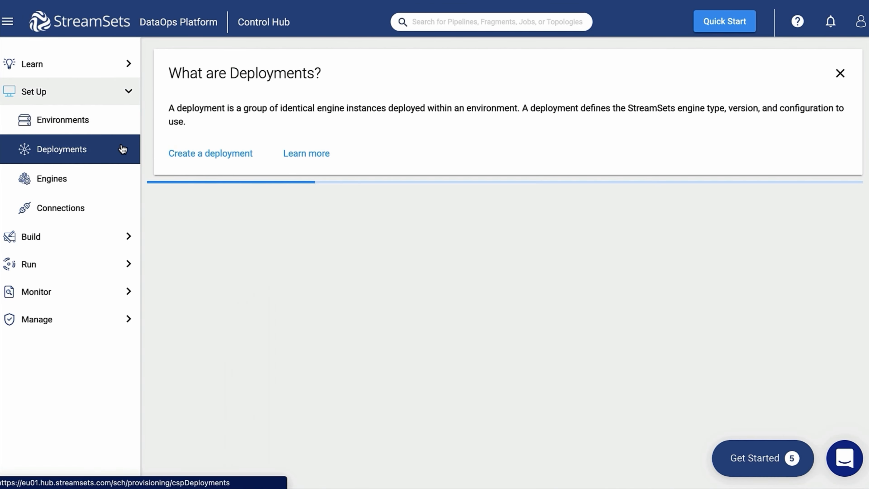
click(270, 263)
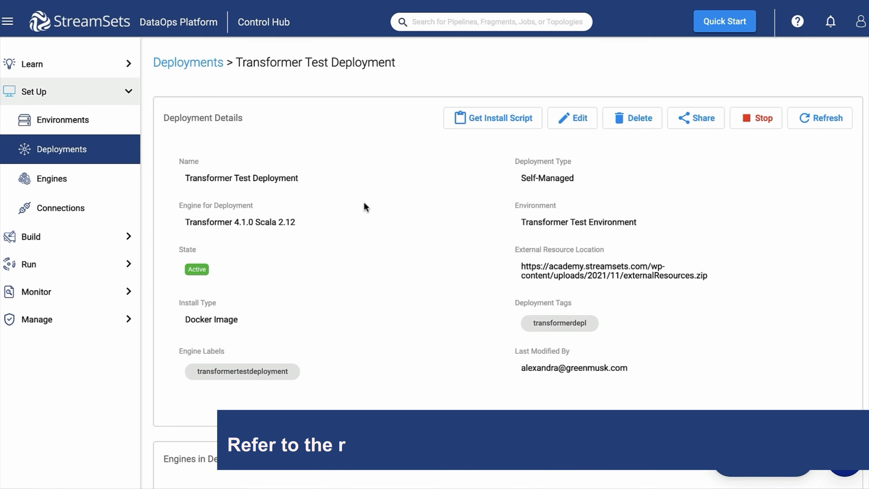
scroll(364, 201, down, 3)
scroll(364, 203, down, 5)
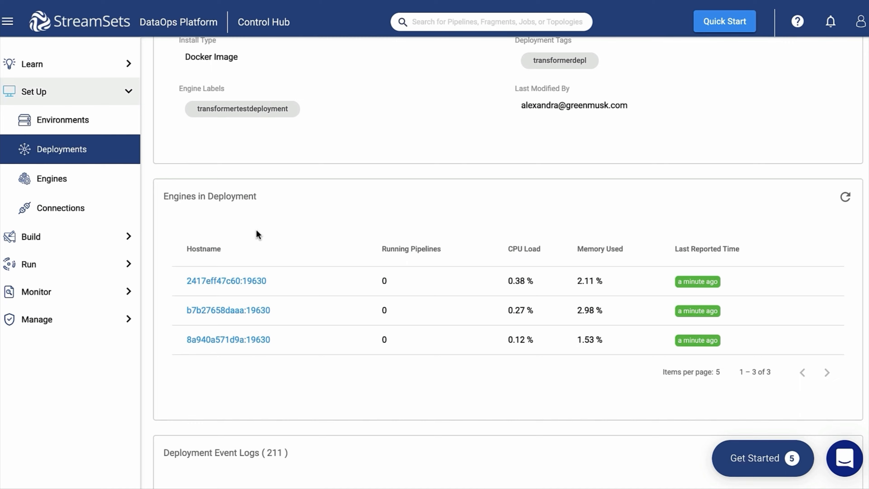
click(107, 233)
Step: Start a Transformer pipeline named 'Test Transformer Pipeline' with the name pasted as its description
click(114, 177)
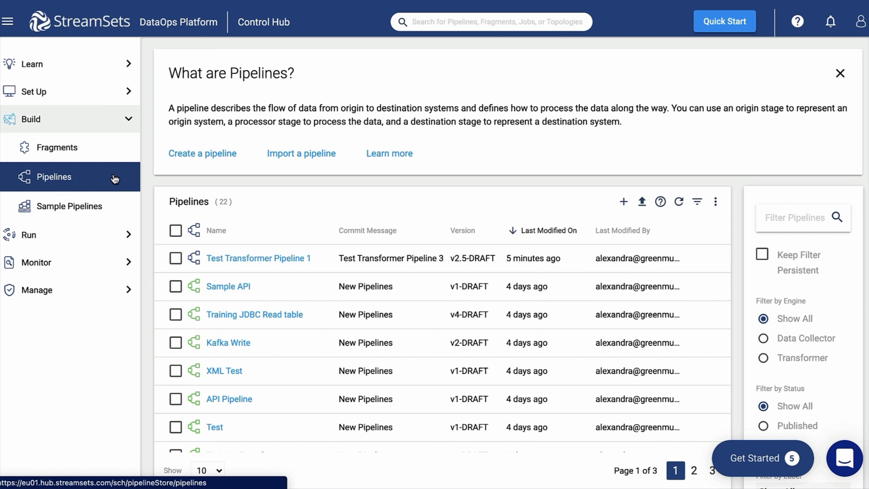
click(213, 160)
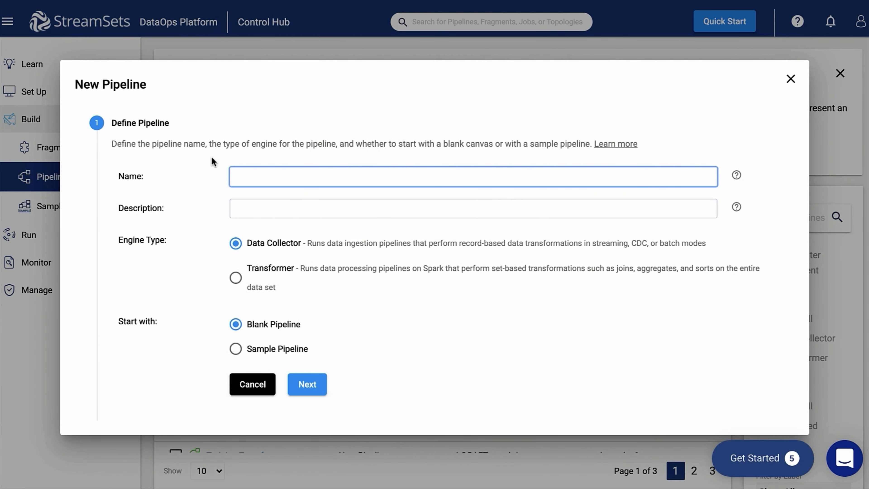
text(Test Transformer Pipeline)
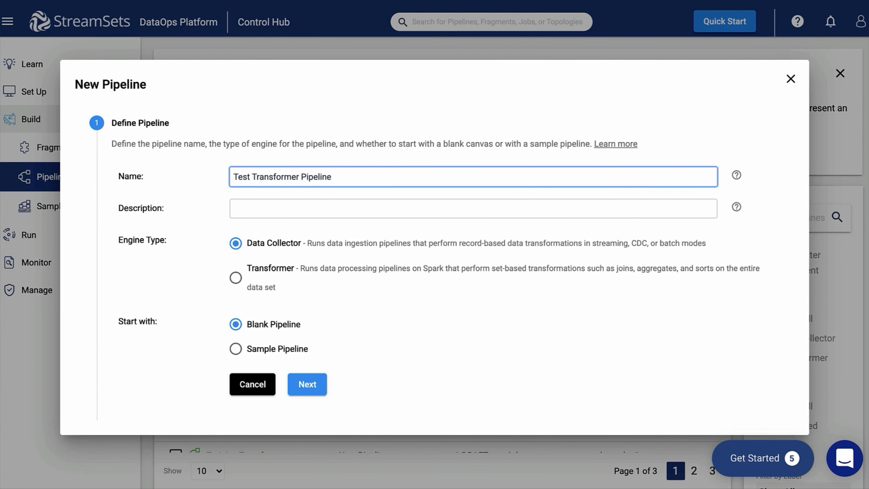
key(ctrl+a)
key(ctrl+c)
key(Tab)
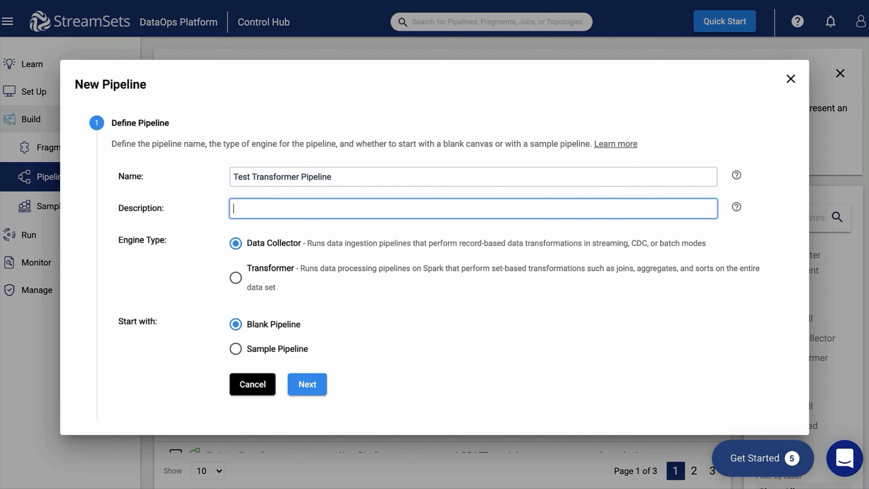
text(My)
key(ctrl+v)
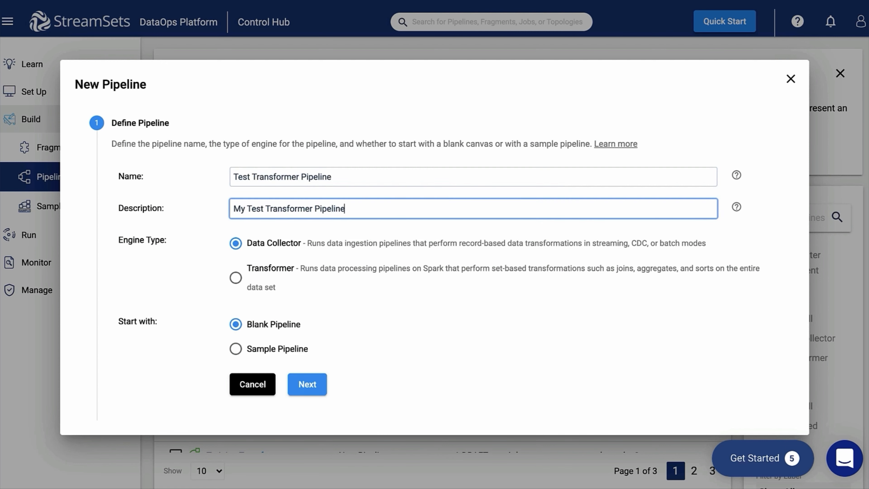
click(236, 278)
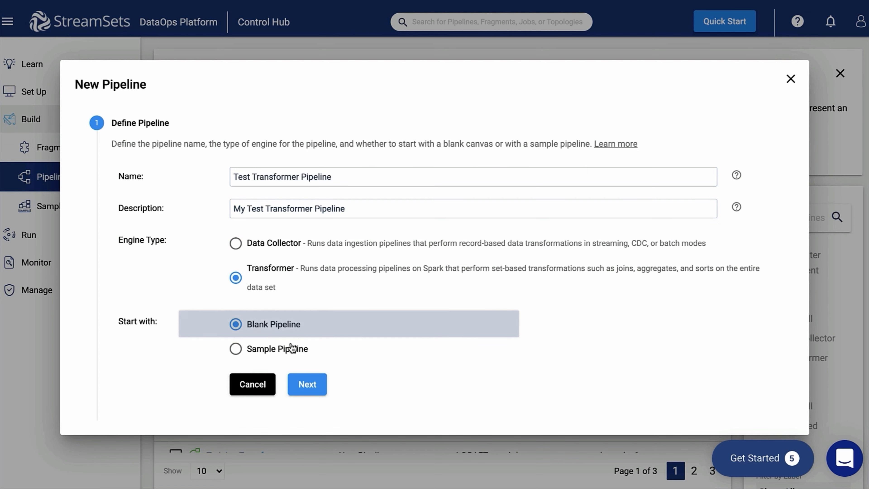
click(304, 389)
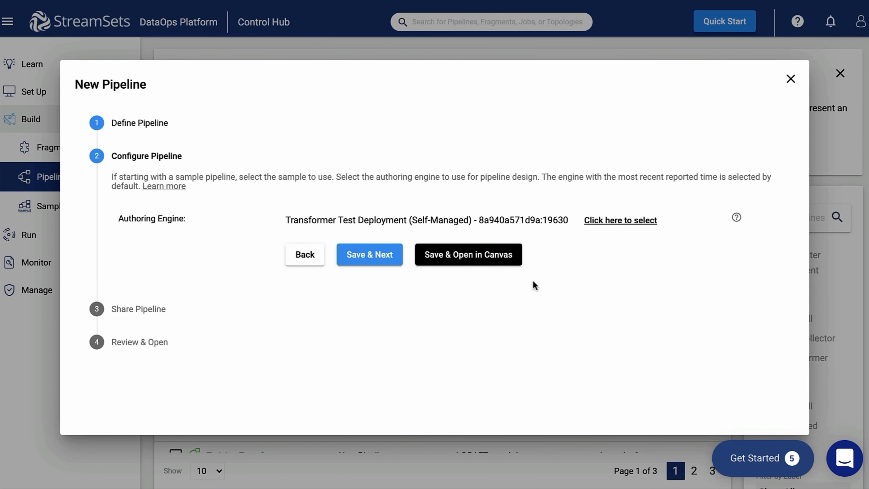
Step: Choose authoring engine 2417eff47c60, save, skip sharing and open the pipeline in the canvas
click(621, 221)
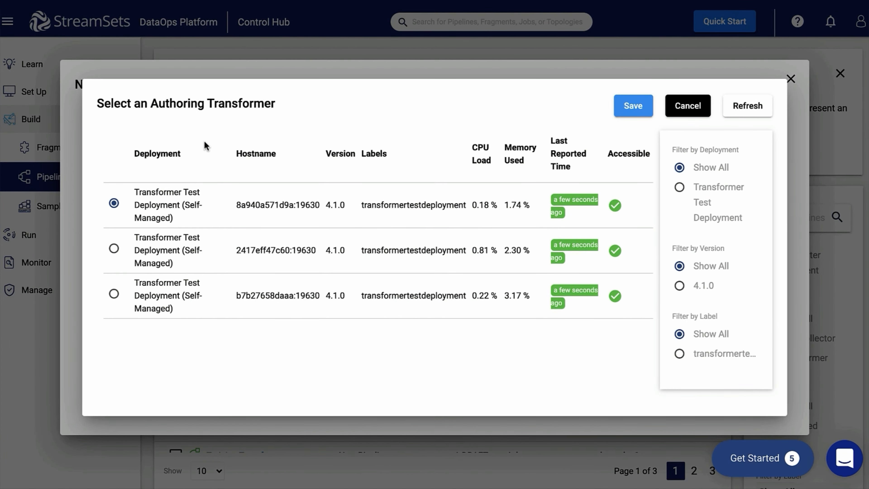
click(114, 249)
click(627, 115)
click(399, 252)
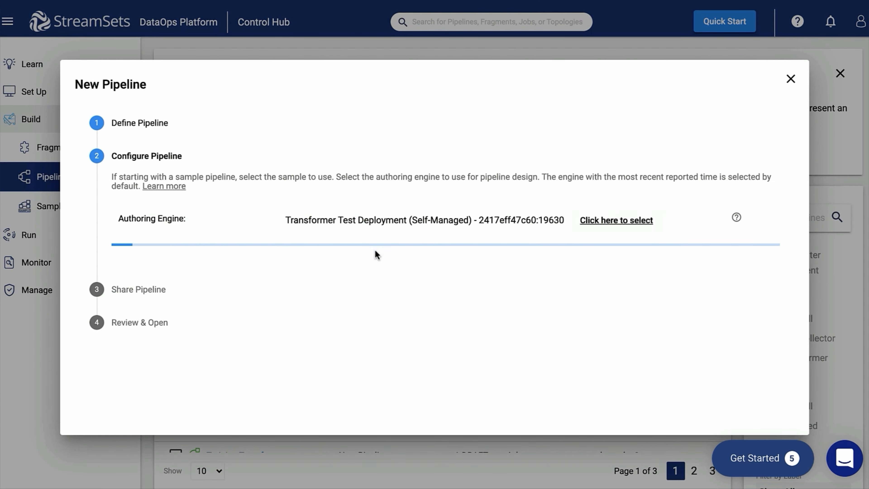
click(425, 371)
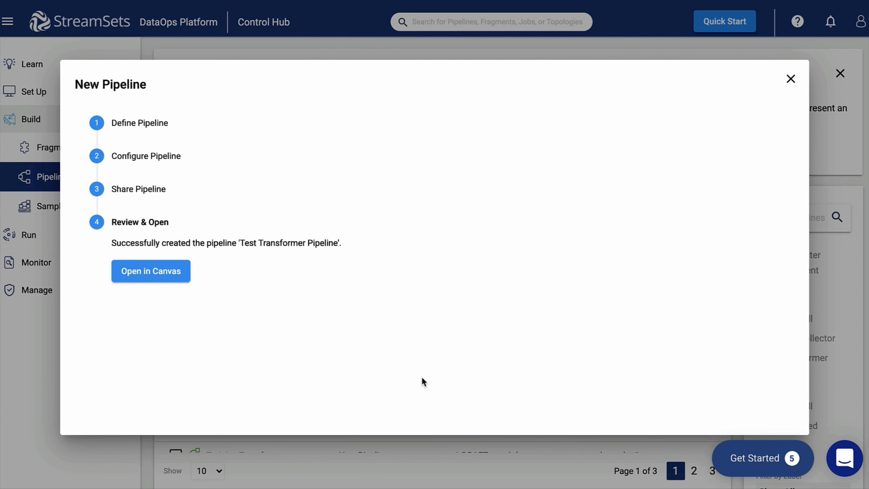
click(168, 271)
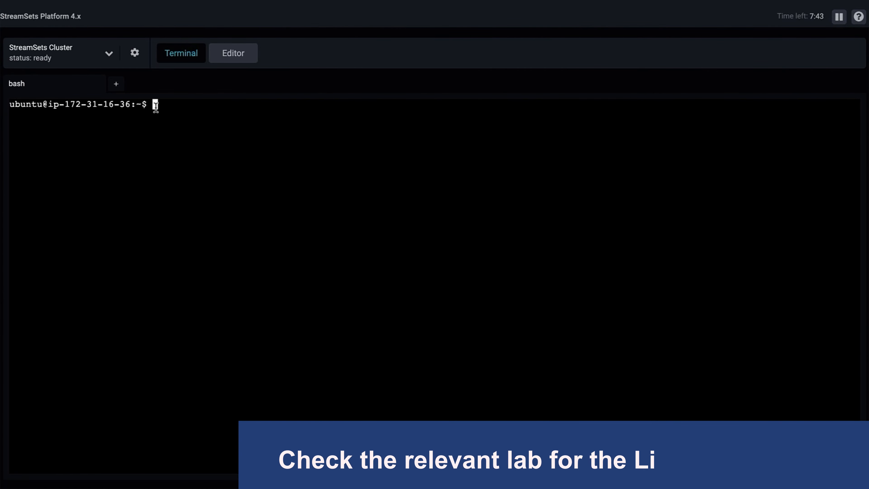
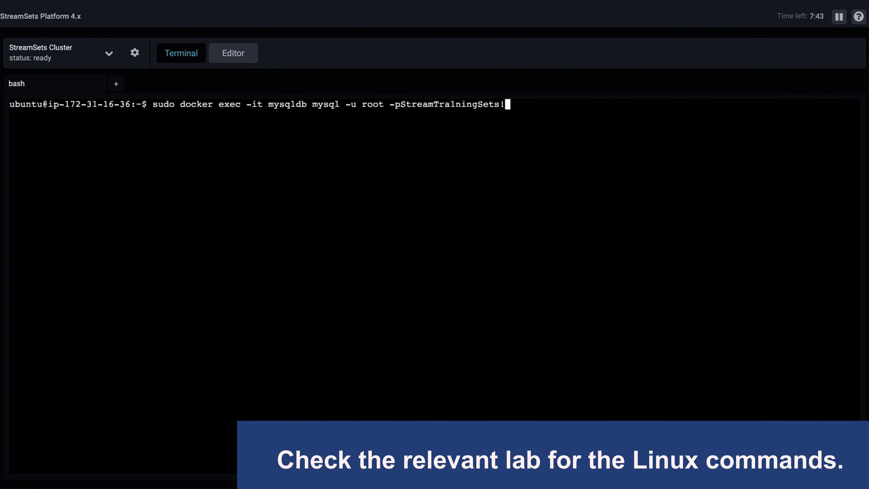
Step: Connect to MySQL in its Docker container and run 'show databases;'
key(Return)
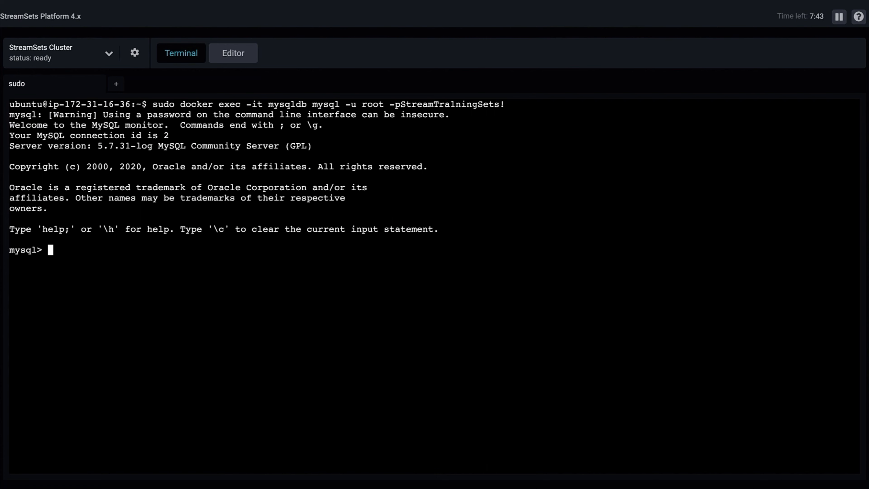
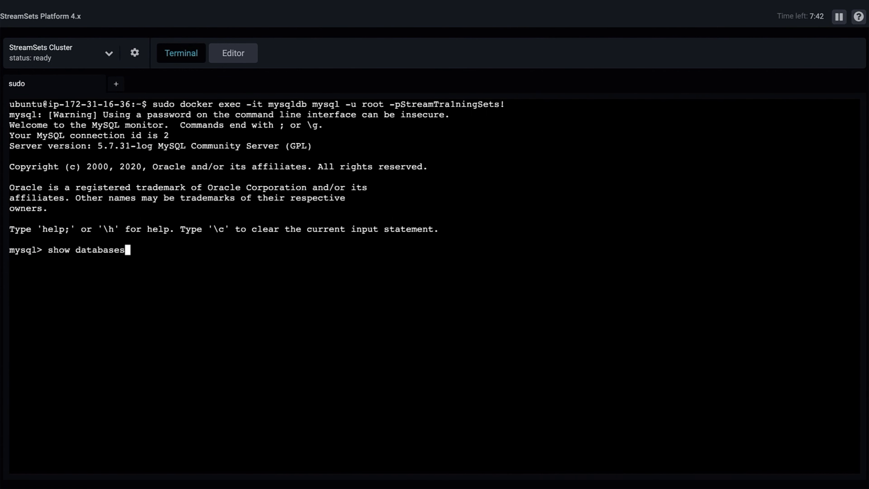
key(Return)
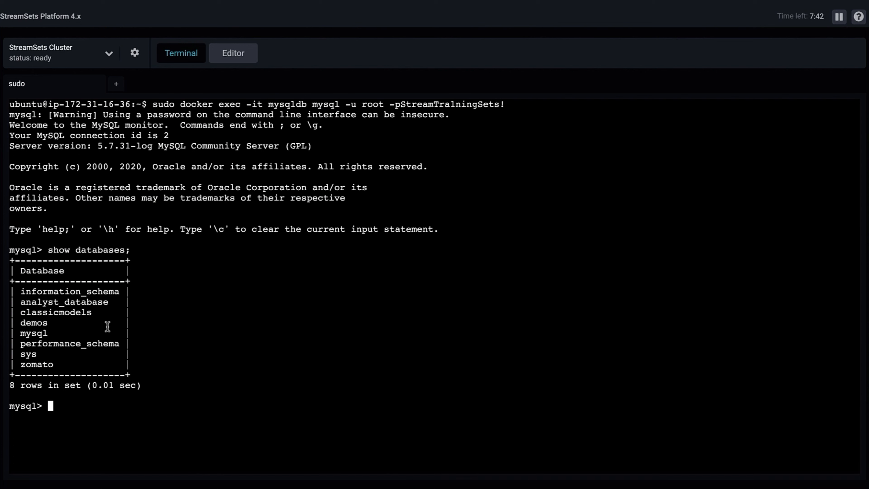
Step: Switch to the classicmodels database and list its tables
text(use classicmodels;)
key(Return)
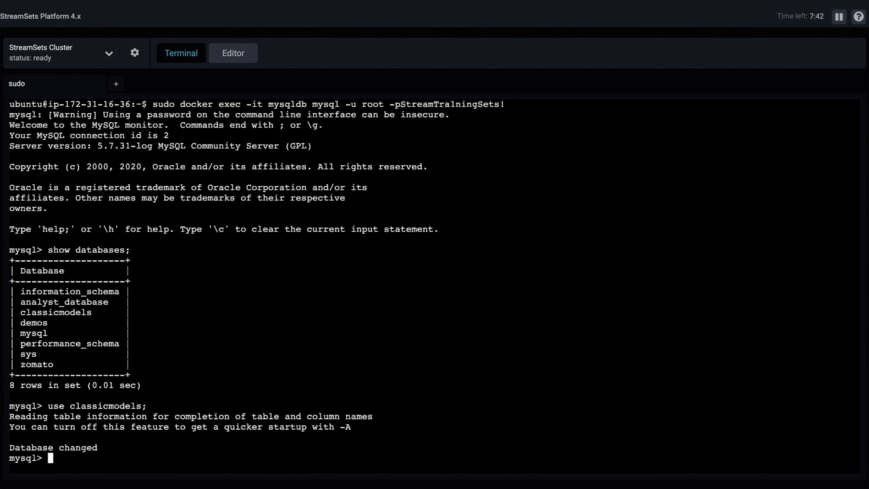
text(show tables)
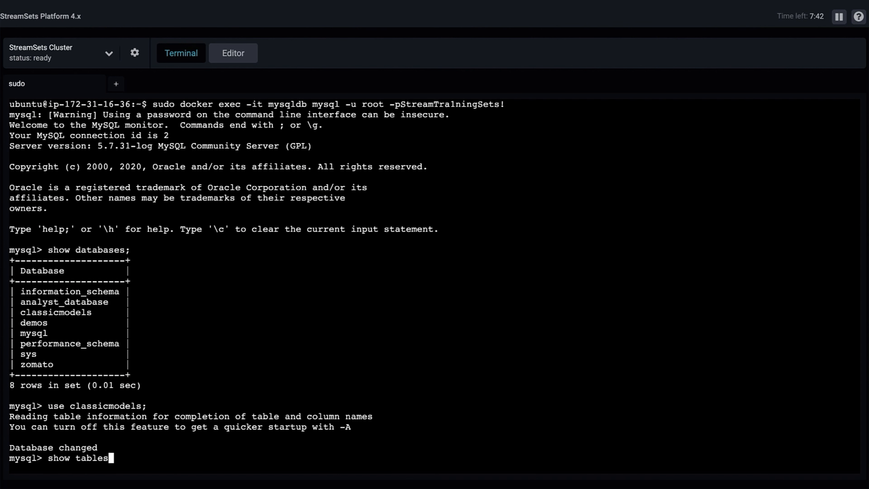
text(;)
key(Return)
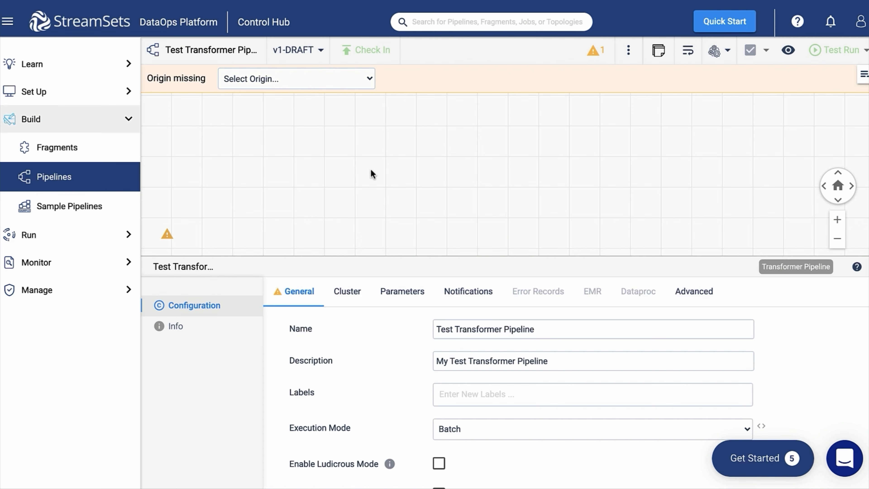
Step: Add three JDBC Table origins to the canvas and auto-arrange them
click(310, 81)
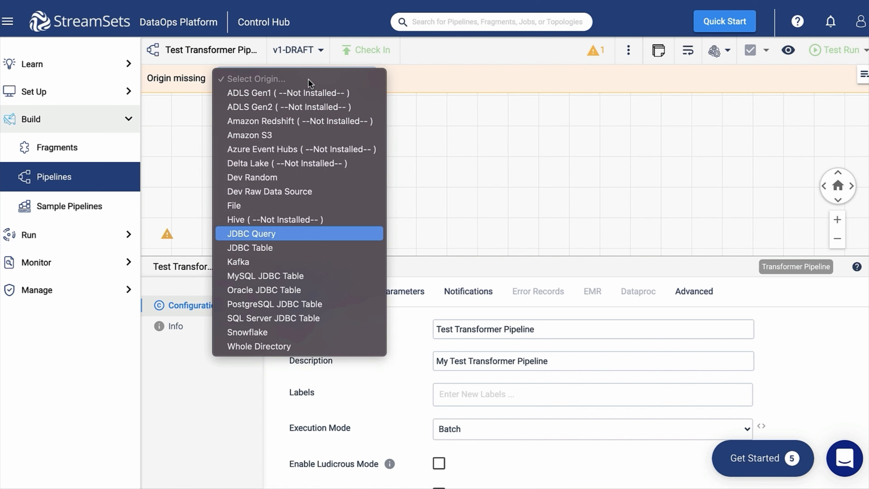
click(236, 245)
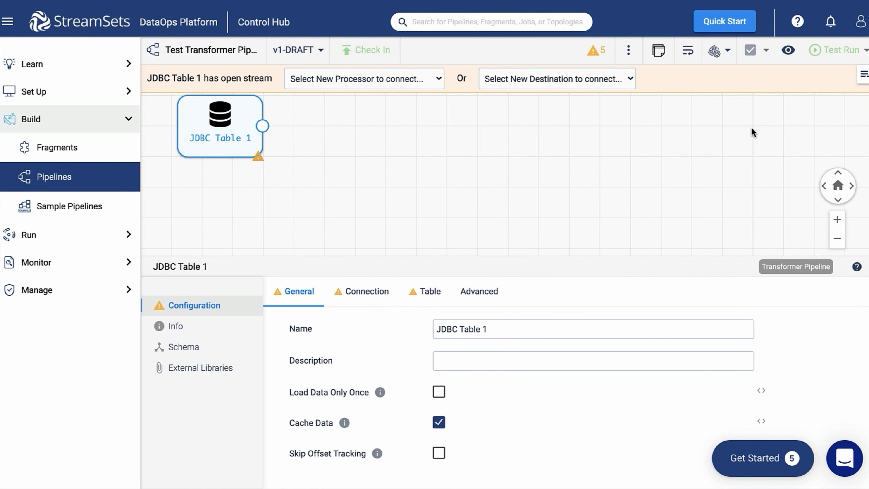
click(864, 74)
text(jdbc)
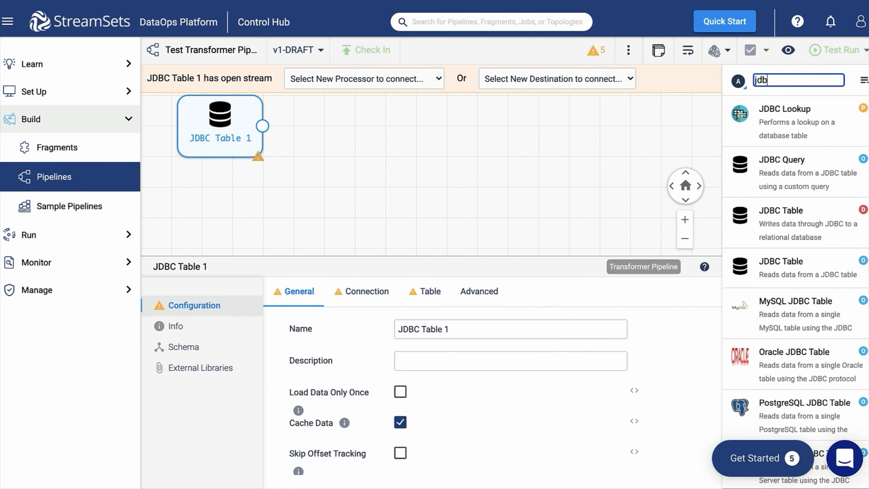
click(787, 266)
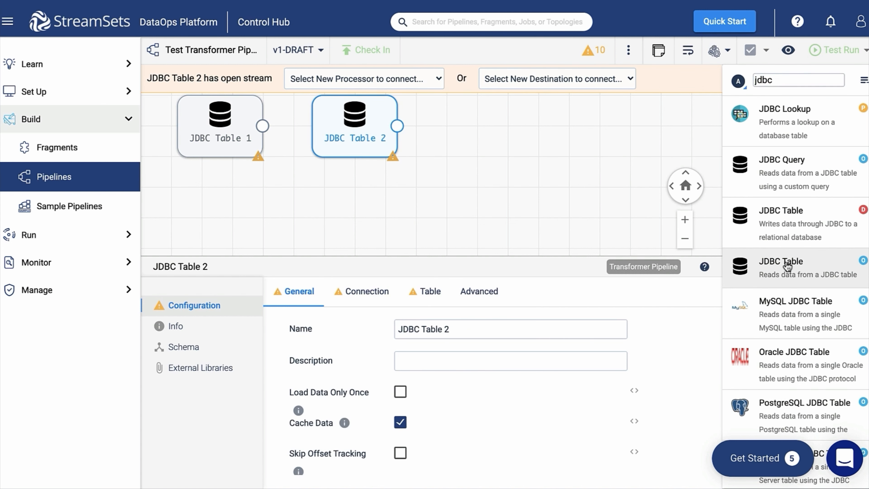
click(787, 265)
click(864, 79)
drag(357, 124, 221, 194)
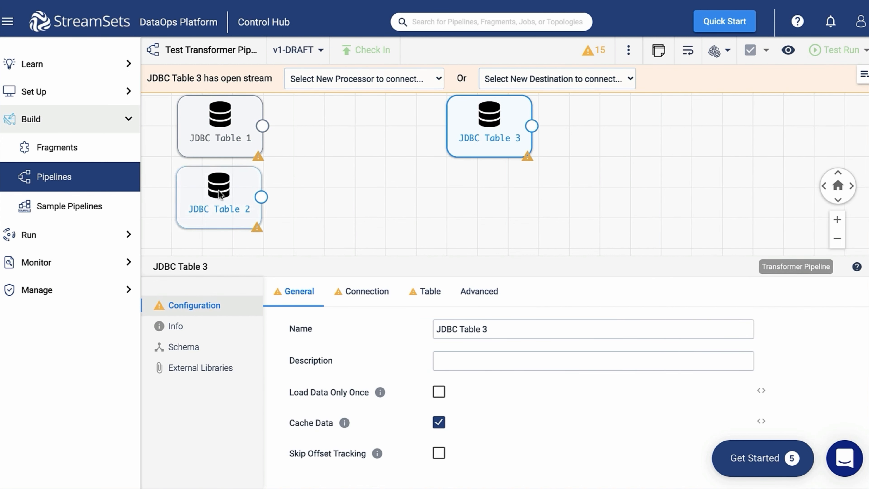
click(688, 51)
click(837, 242)
click(489, 161)
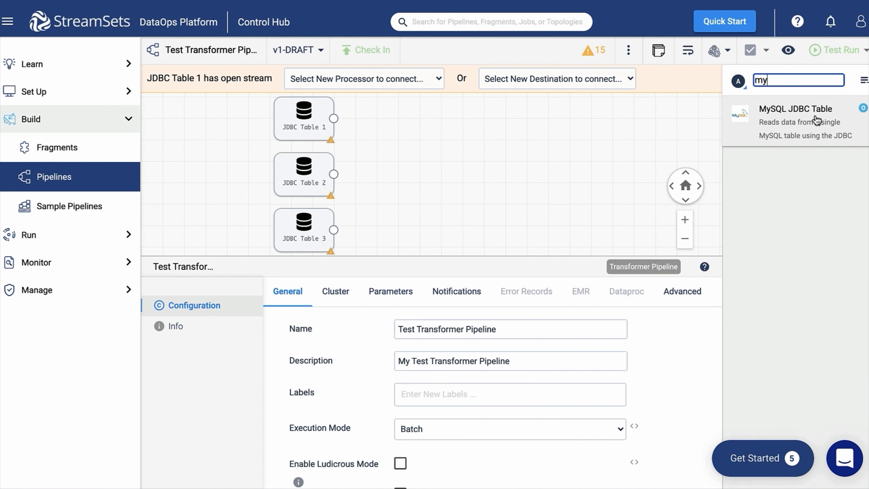
Step: Add a MySQL JDBC Table origin and a PostgreSQL JDBC Table origin
click(817, 121)
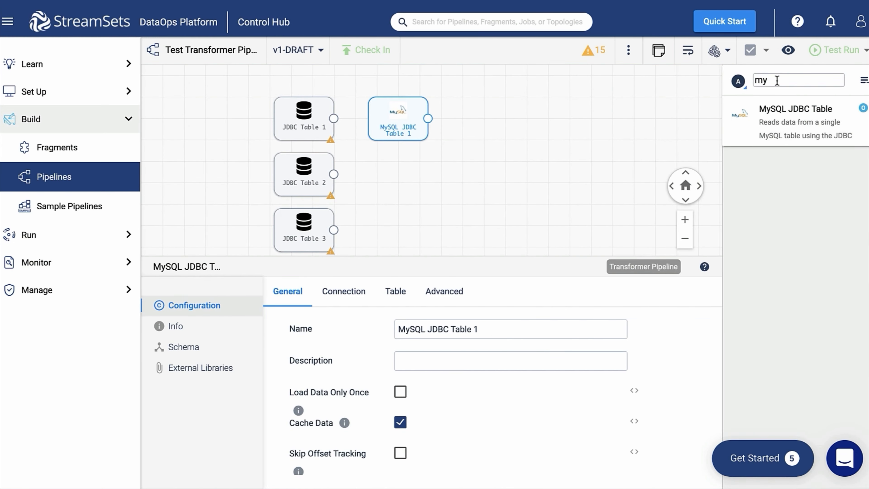
click(776, 80)
key(BackSpace)
key(BackSpace)
text(pos)
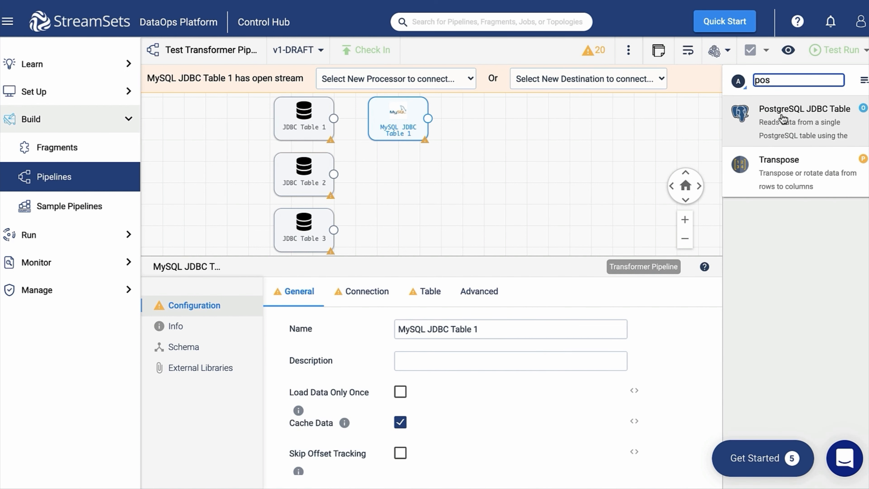
click(786, 130)
click(561, 170)
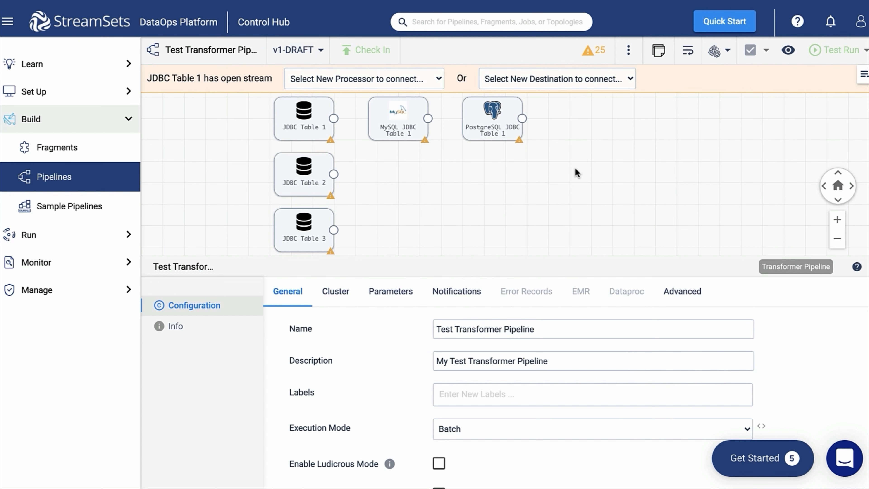
Step: Delete the PostgreSQL and MySQL JDBC origins from the canvas
click(489, 117)
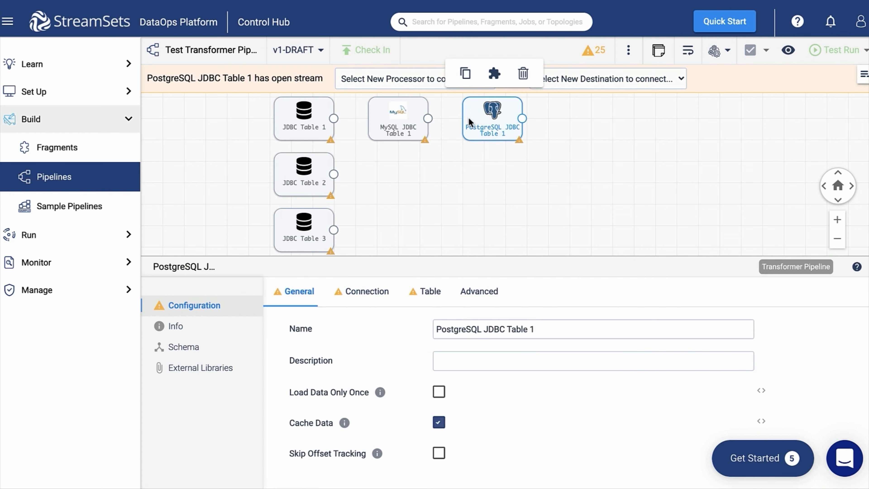
key(Delete)
click(407, 116)
key(Delete)
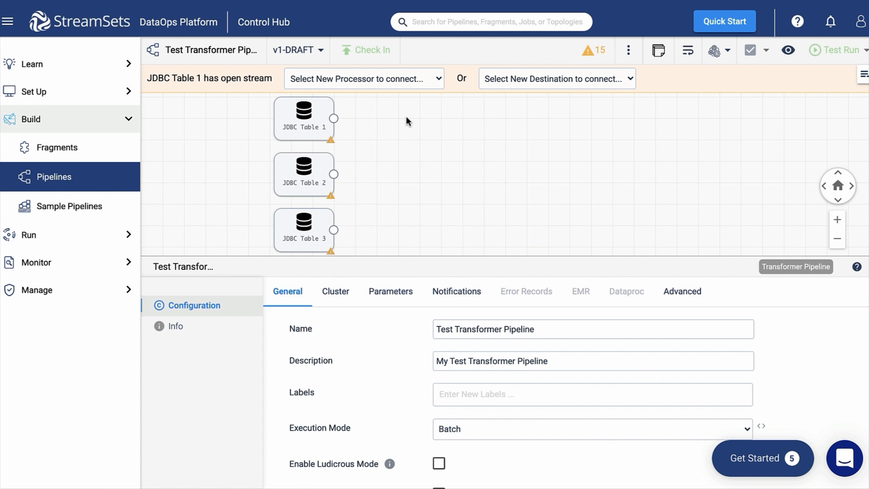
Step: Rename origin JDBC Table 1 to employees
click(311, 121)
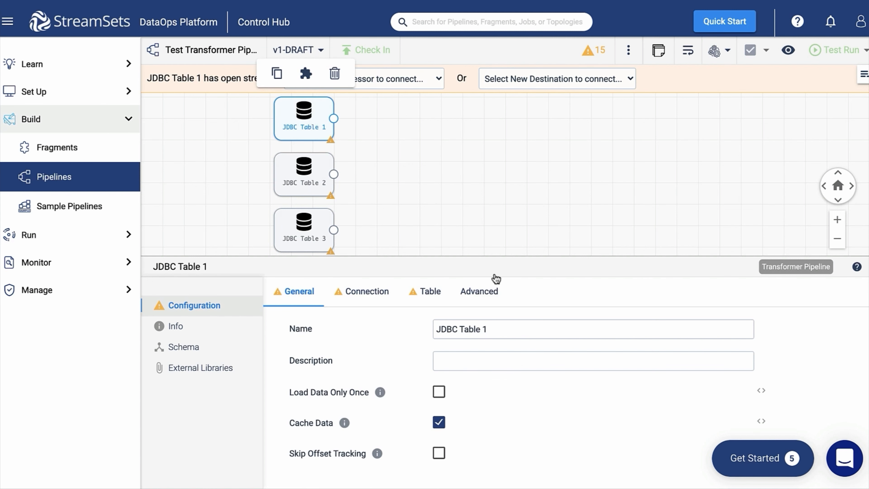
click(491, 329)
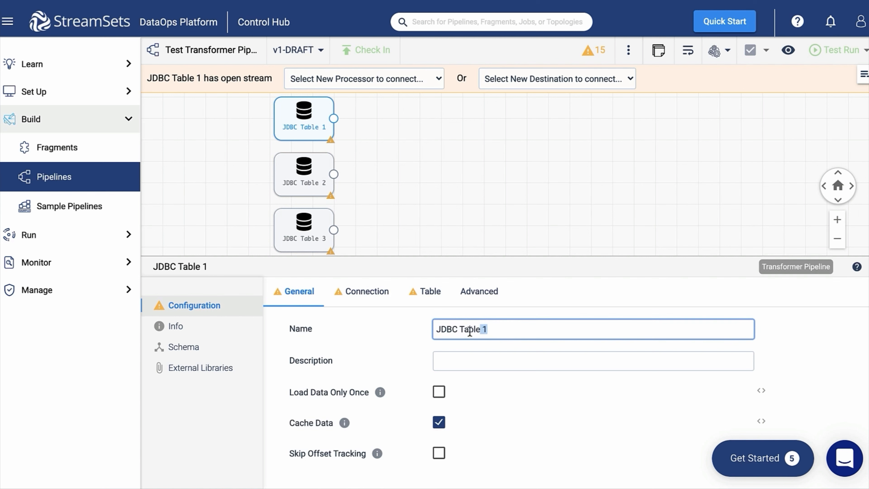
drag(490, 329, 424, 329)
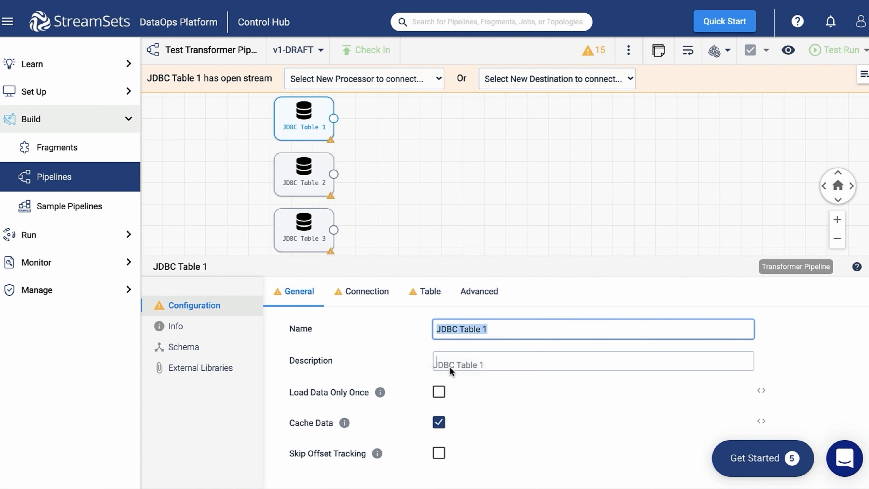
key(BackSpace)
click(458, 329)
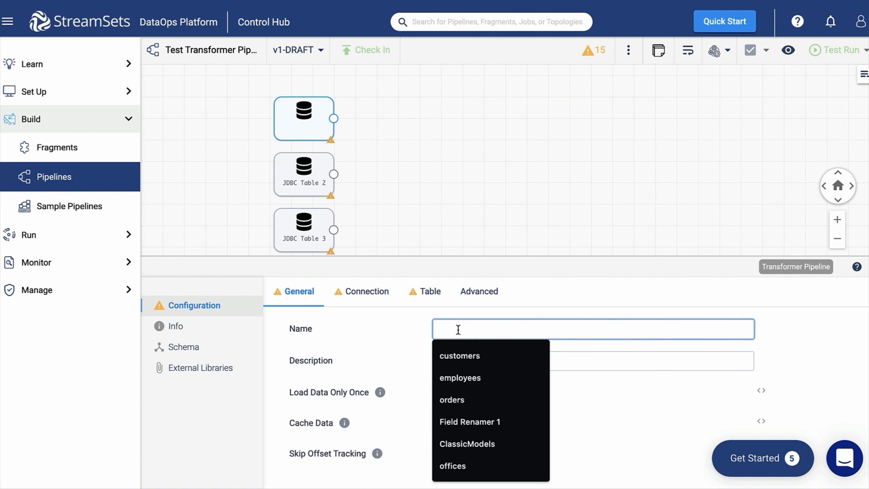
key(Down)
key(Down)
key(Return)
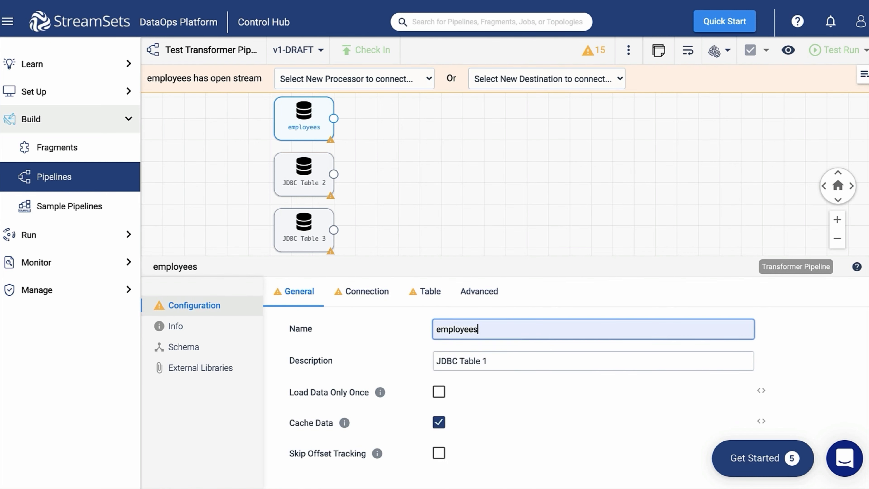
Step: Set the connection string to the classicmodels database, username root, and paste the password
click(370, 295)
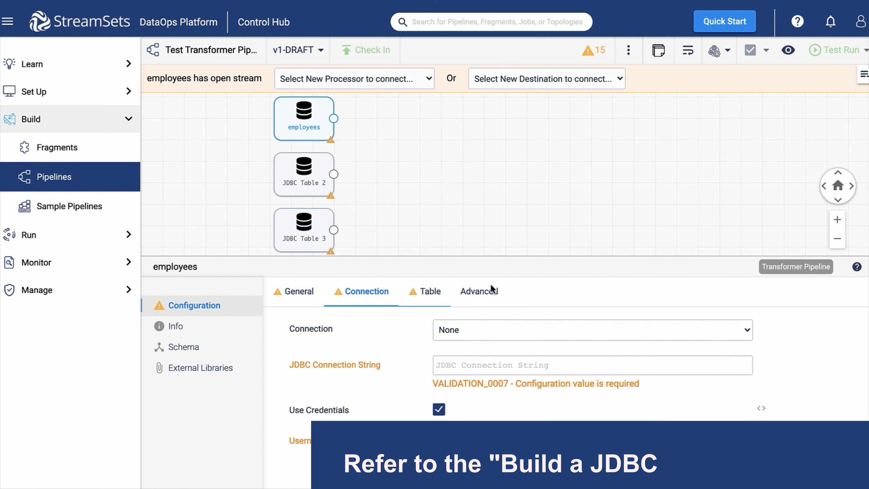
click(551, 364)
text(jdbc:mysql://mysqldb:3306/zomato)
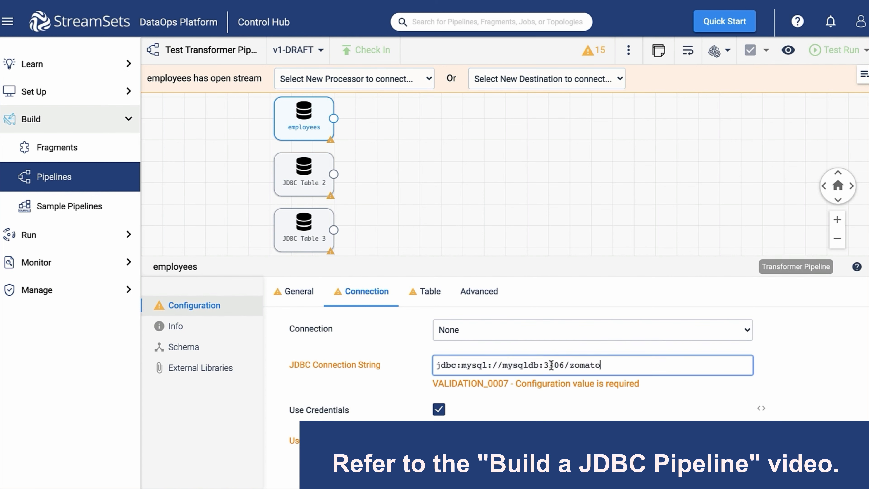
double_click(583, 365)
text(classicmodels)
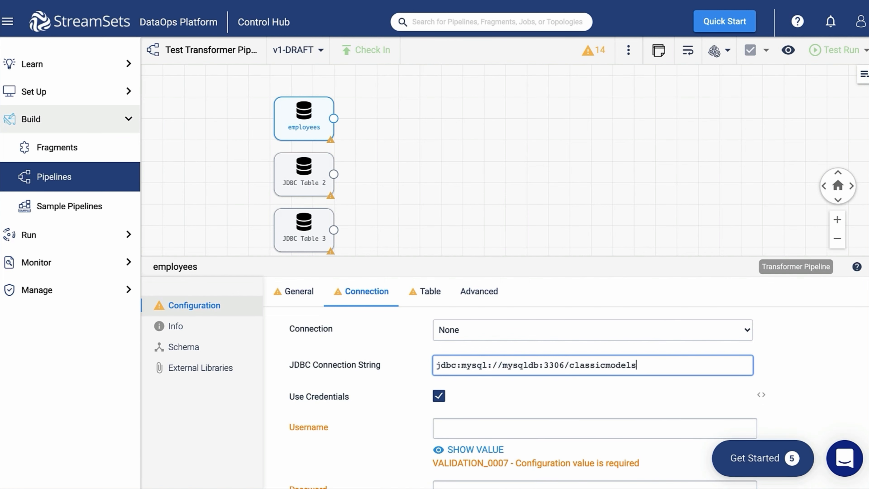
scroll(564, 376, down, 2)
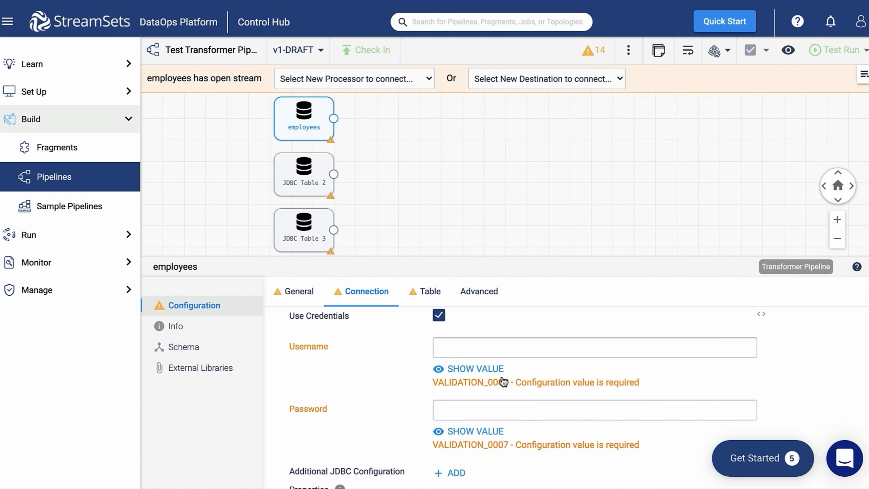
click(493, 369)
click(486, 430)
click(488, 347)
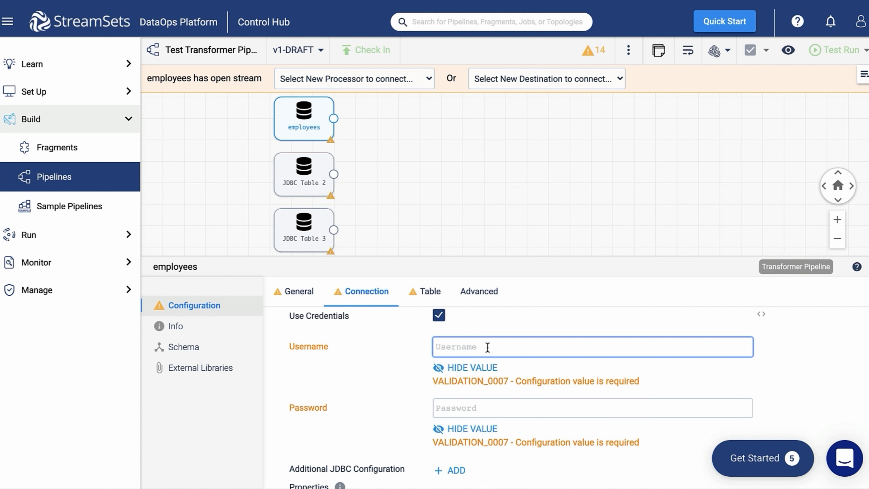
text(root)
key(Tab)
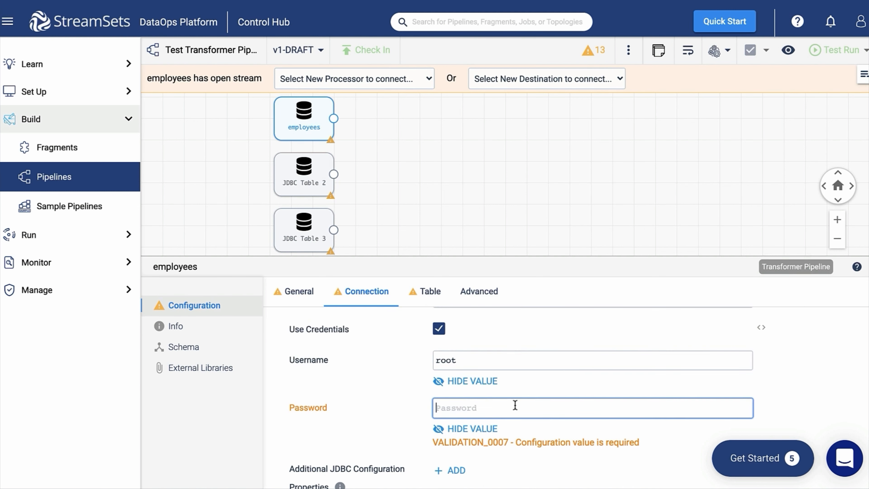
key(super+v)
Step: Read the employees table, pasting its five columns in bulk edit mode
click(418, 291)
click(479, 363)
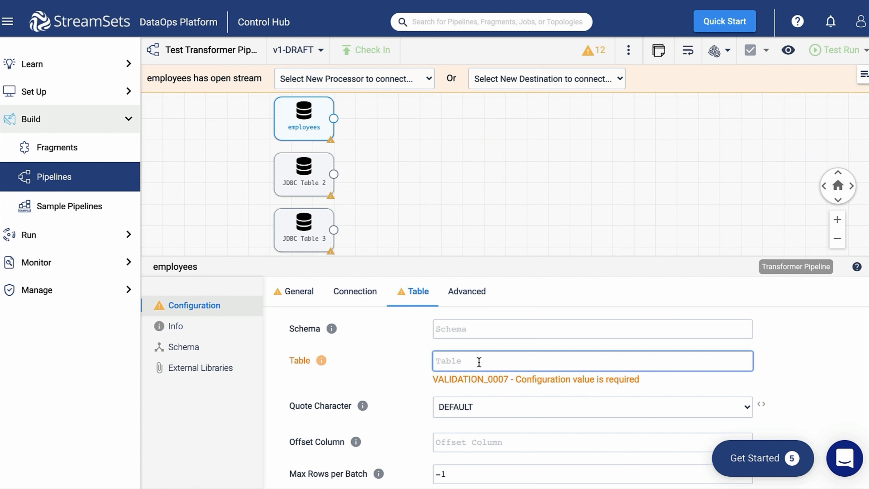
text(employees)
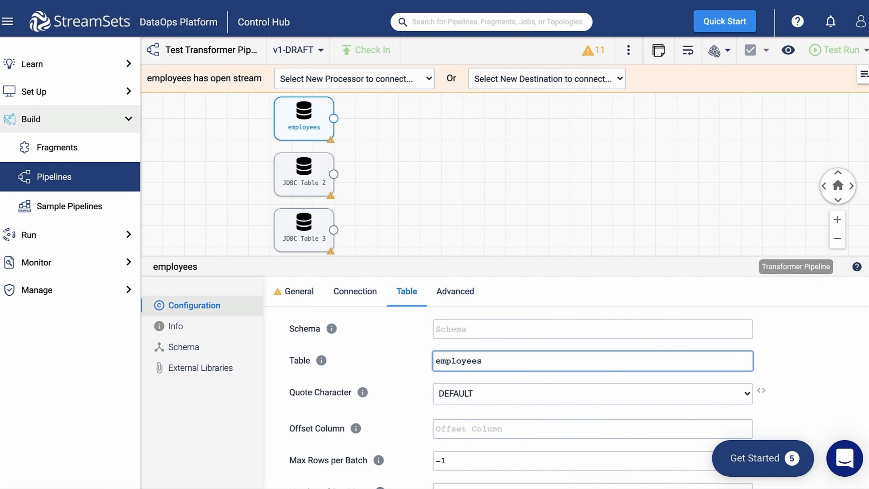
scroll(565, 393, down, 4)
click(593, 440)
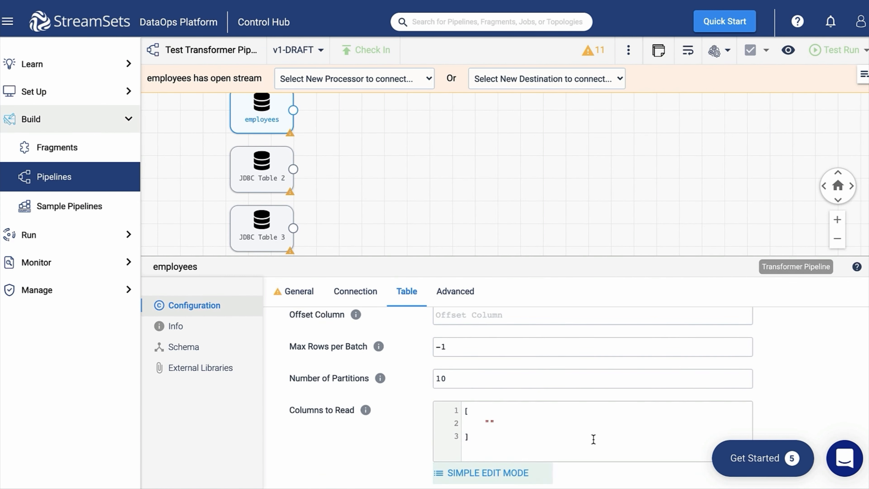
key(ctrl+a)
text([     "lastName",     "firstName",     "email",     "employeeNumber",     "officeCode" ])
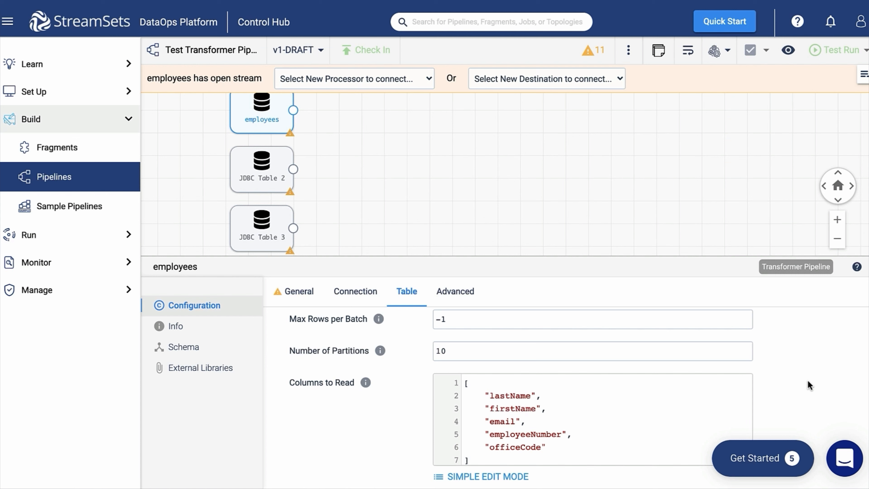
scroll(810, 385, down, 1)
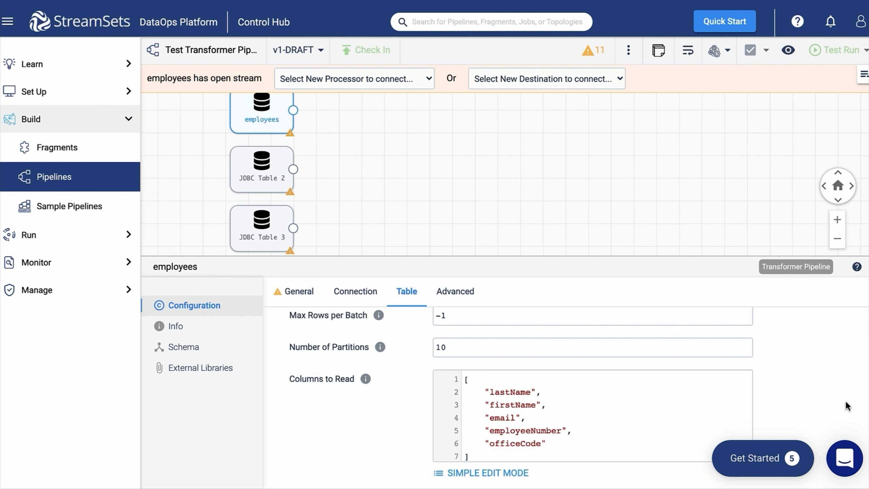
click(250, 162)
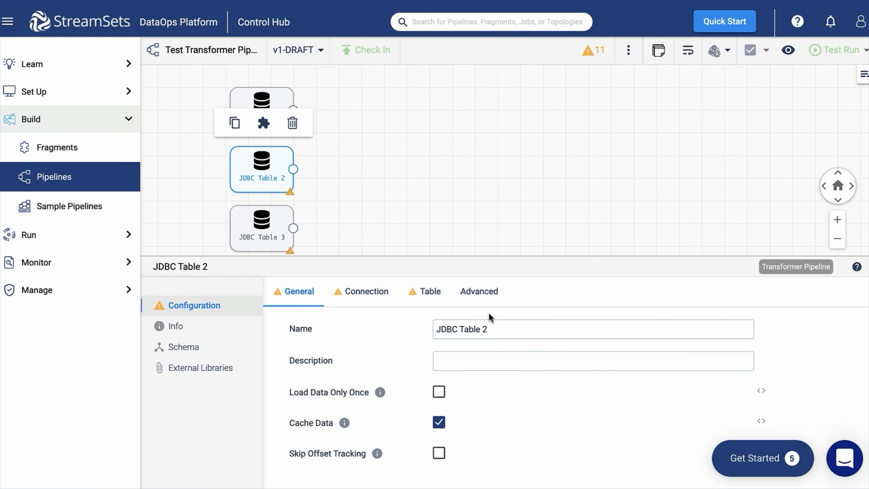
Step: Rename origin JDBC Table 2 to customers
drag(491, 329, 445, 361)
click(456, 329)
key(Down)
key(Return)
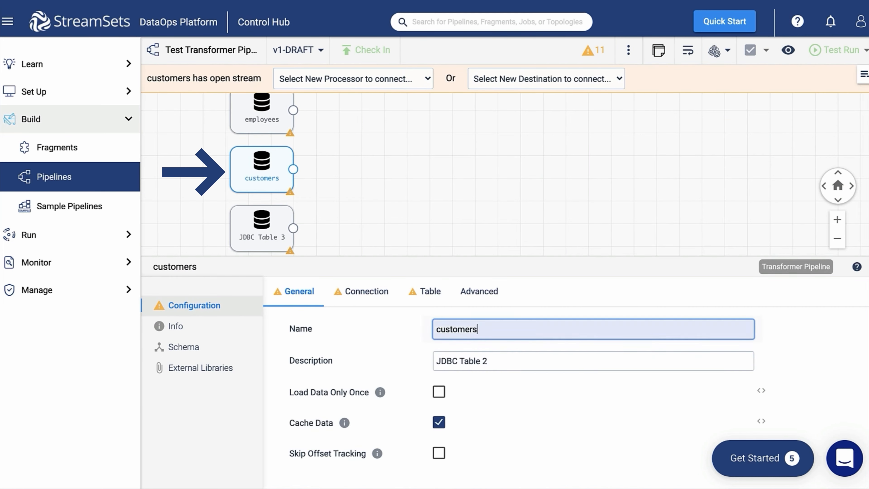
Step: Paste the classicmodels connection string and set the username to root
click(367, 293)
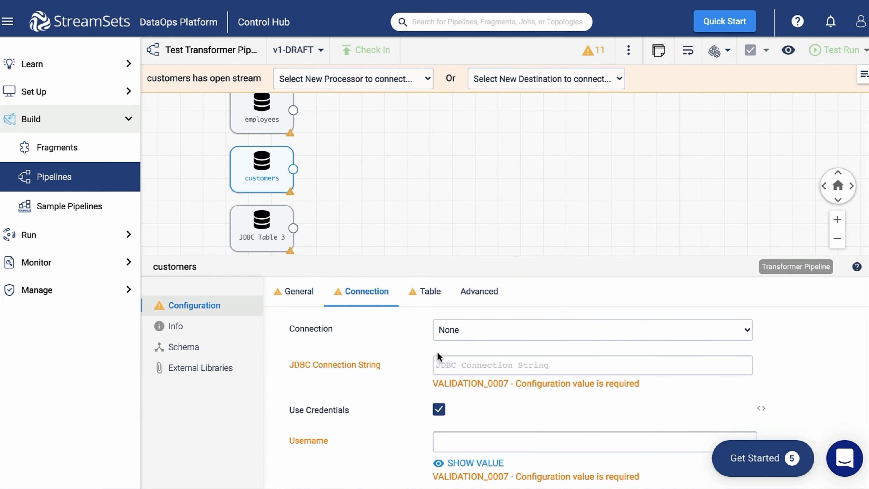
click(469, 363)
text(jdbc:mysql://mysqldb:3306/classicmodels)
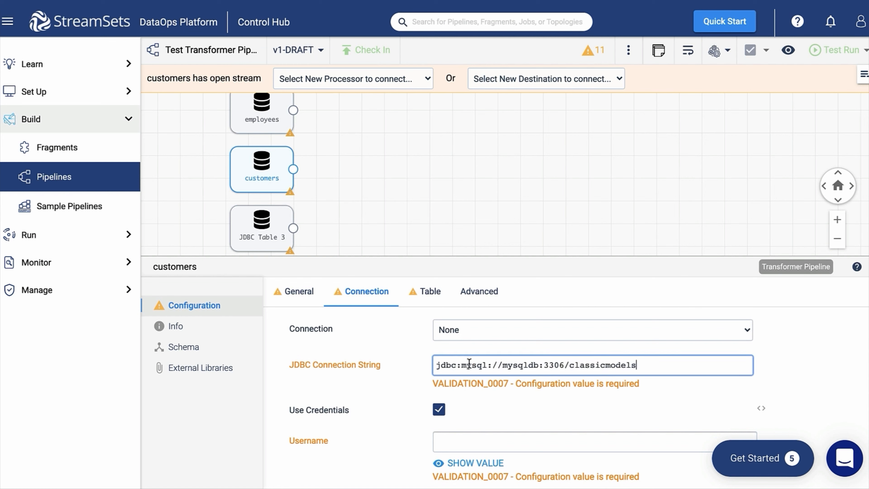
click(585, 442)
text(root)
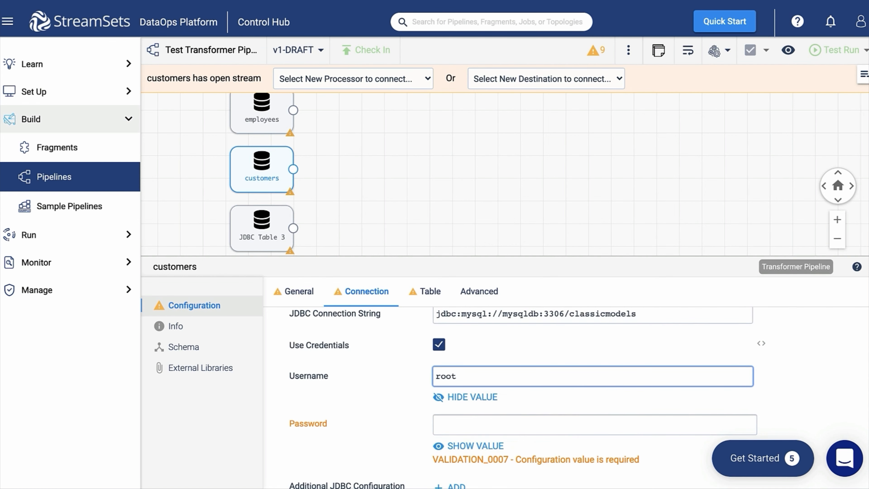
click(844, 372)
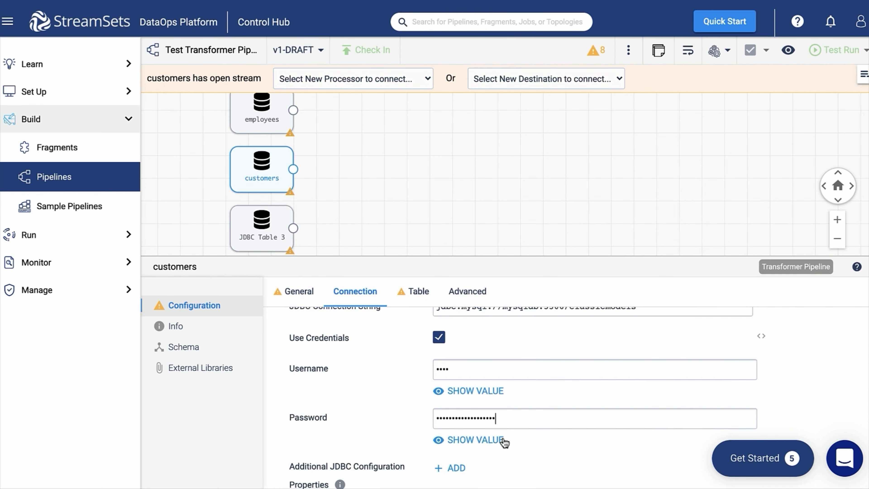
click(504, 441)
click(489, 391)
Step: Read the customers table with customerNumber, salesRepEmployeeNumber and creditLimit pasted in bulk edit
click(418, 292)
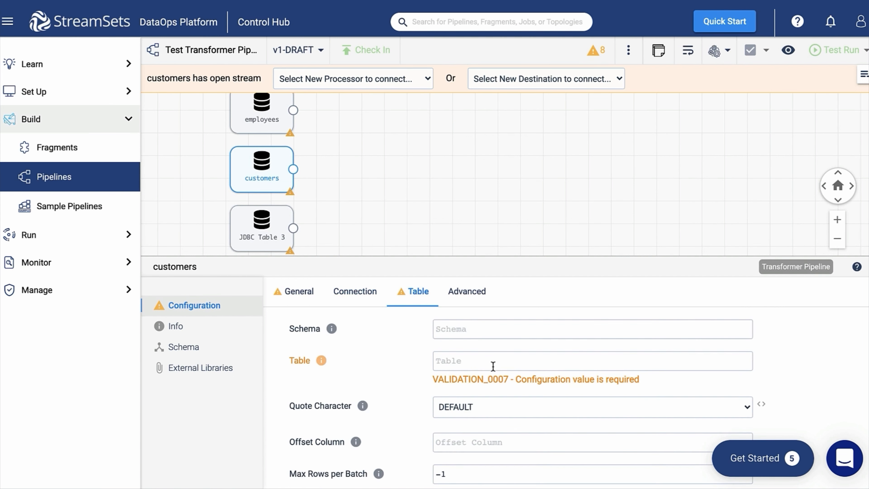
click(481, 363)
text(custo)
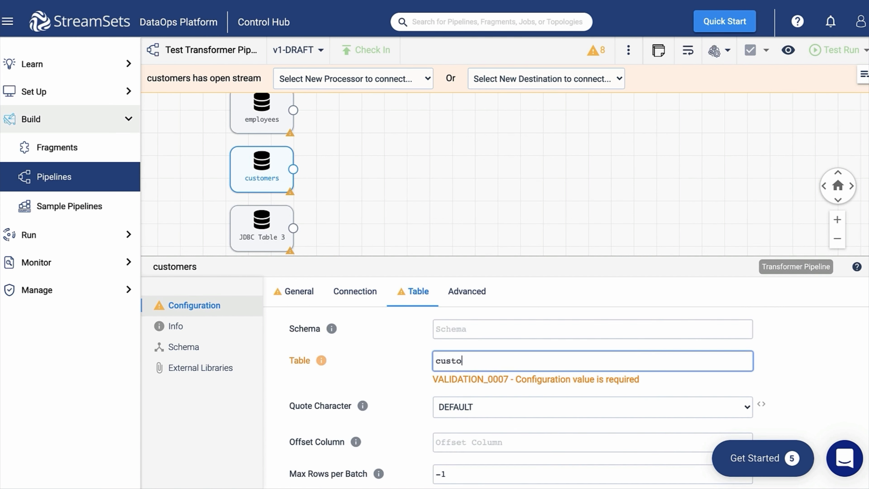
text(mers)
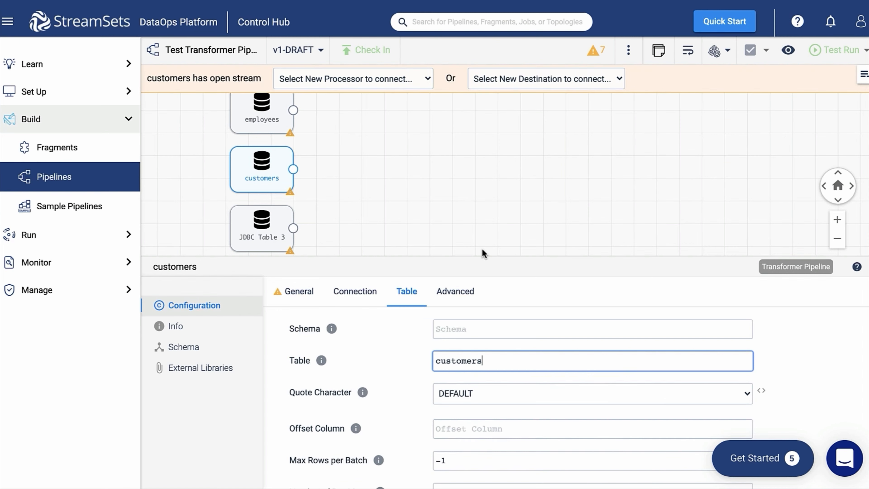
drag(422, 216, 407, 217)
scroll(538, 440, down, 3)
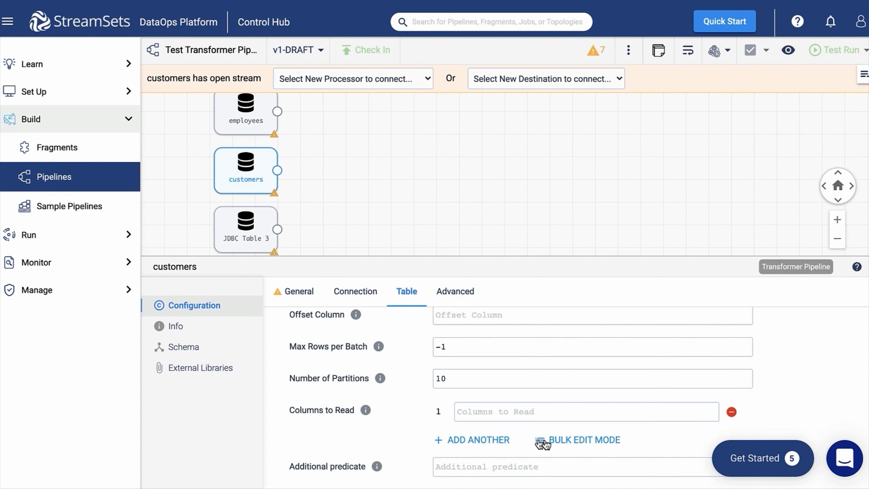
click(542, 443)
click(703, 429)
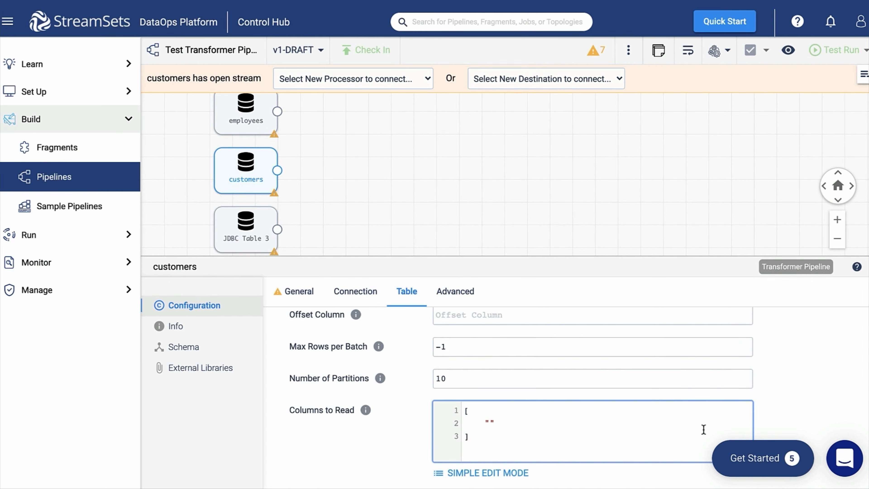
key(ctrl+a)
text([     "customerNumber",     "salesRepEmployeeNumber",     "creditLimit" ])
click(828, 392)
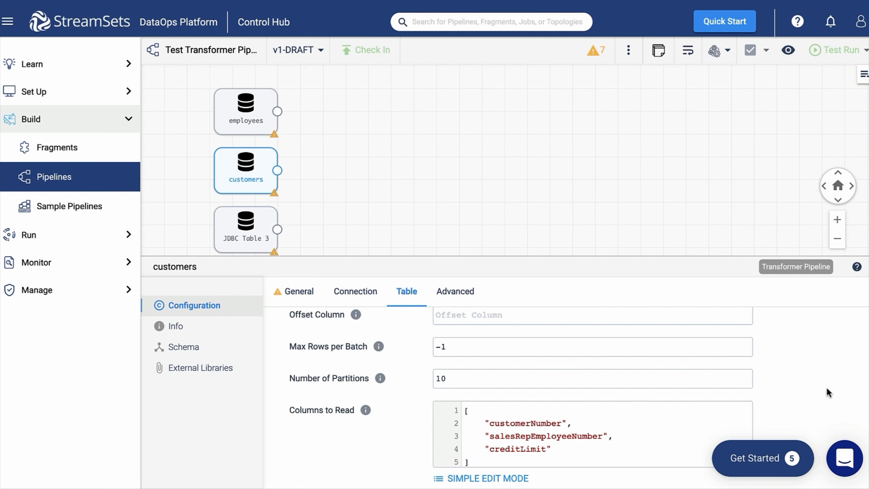
Step: Rename origin JDBC Table 3 to orders
click(239, 228)
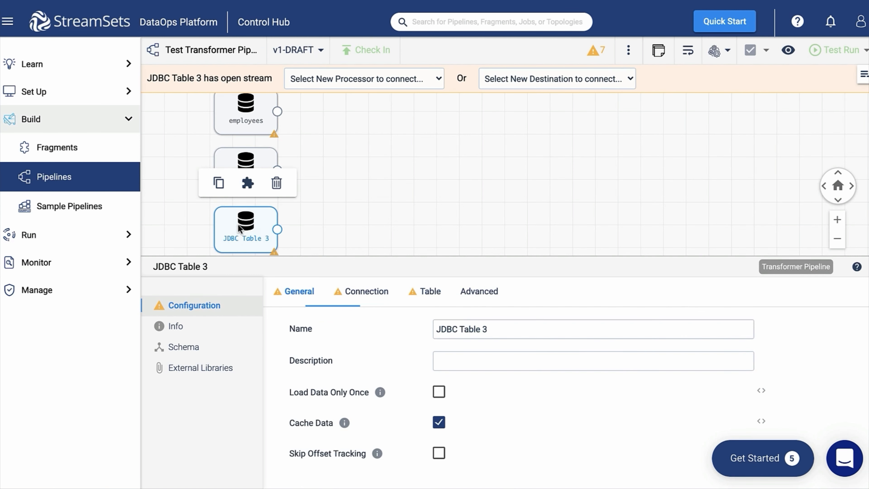
click(496, 330)
key(ctrl+a)
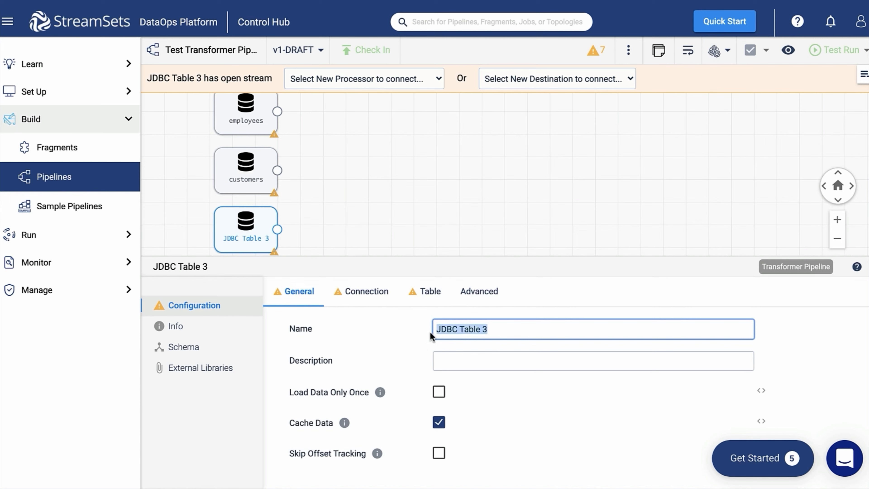
key(BackSpace)
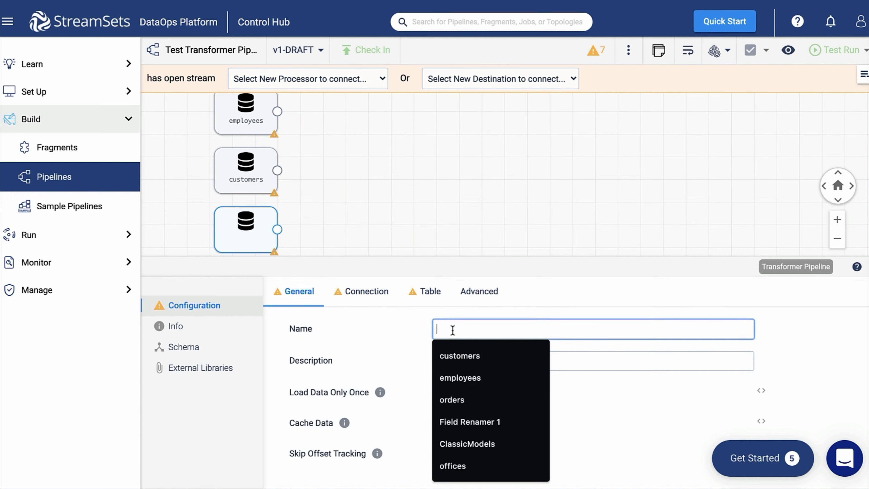
key(Down)
key(Down)
key(Down)
key(Return)
Step: Set connection string jdbc:mysql://mysqldb:3306/classicmodels, username root and the account password
click(377, 291)
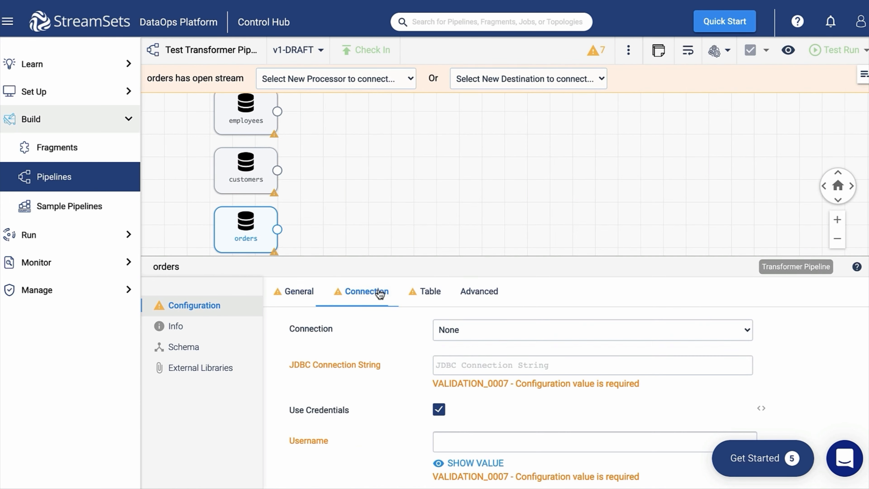
click(486, 365)
text(jdbc:mysql://mysqldb:3306/classicmodels)
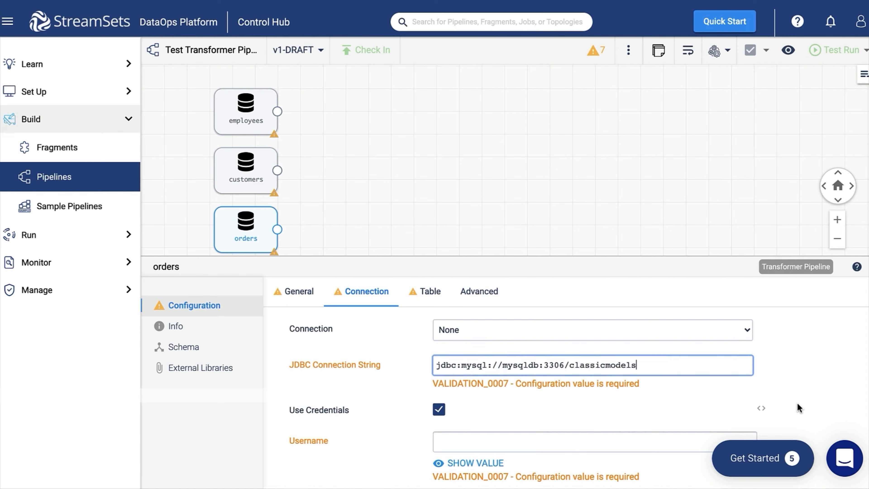
scroll(510, 378, down, 3)
click(491, 373)
click(484, 346)
text(root)
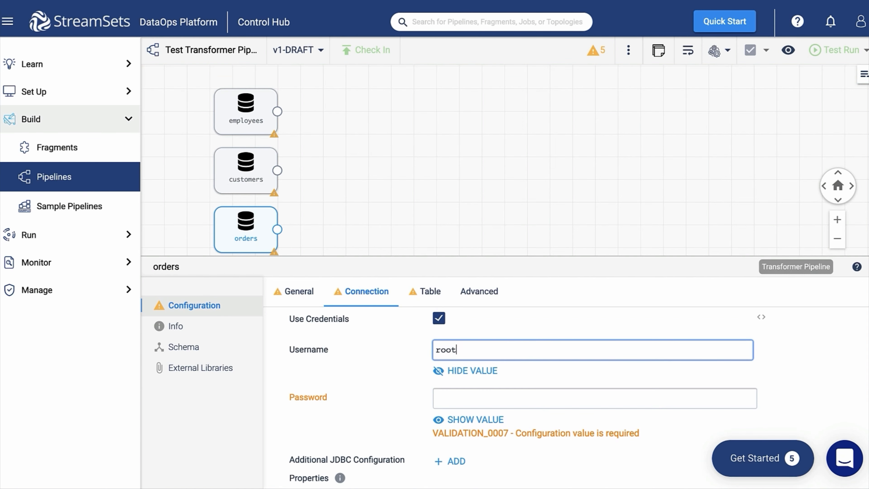
click(489, 417)
key(ctrl+v)
click(469, 397)
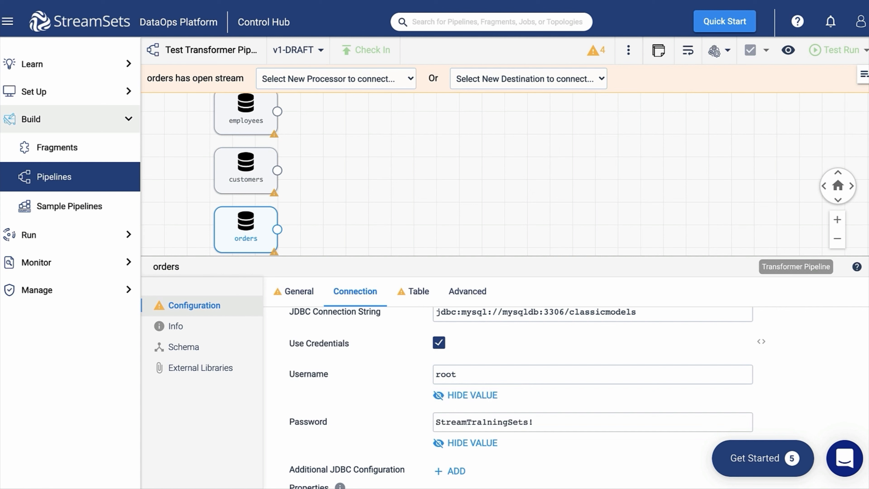
Step: Read the orders table, pasting its columns to read in bulk edit mode
click(416, 291)
click(457, 361)
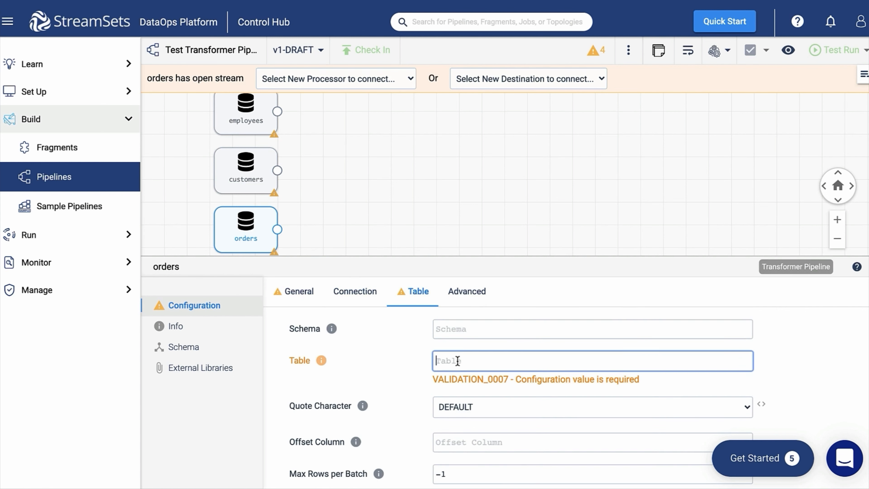
text(orders)
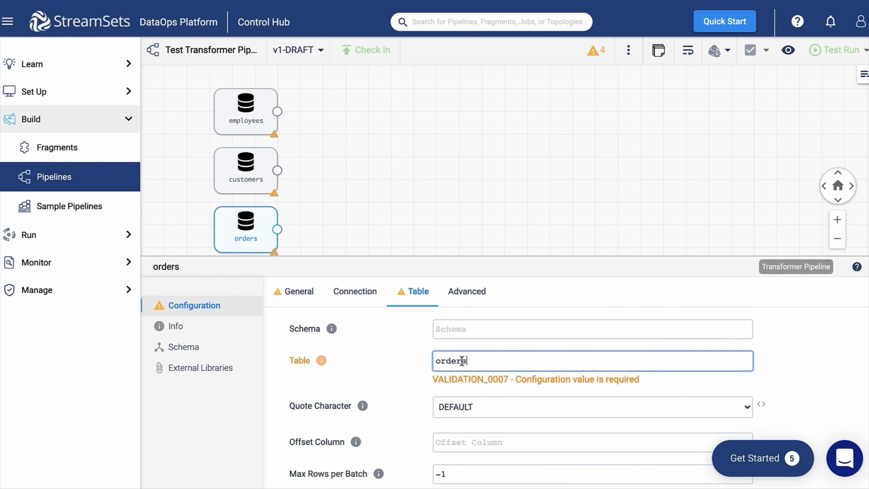
scroll(809, 394, down, 3)
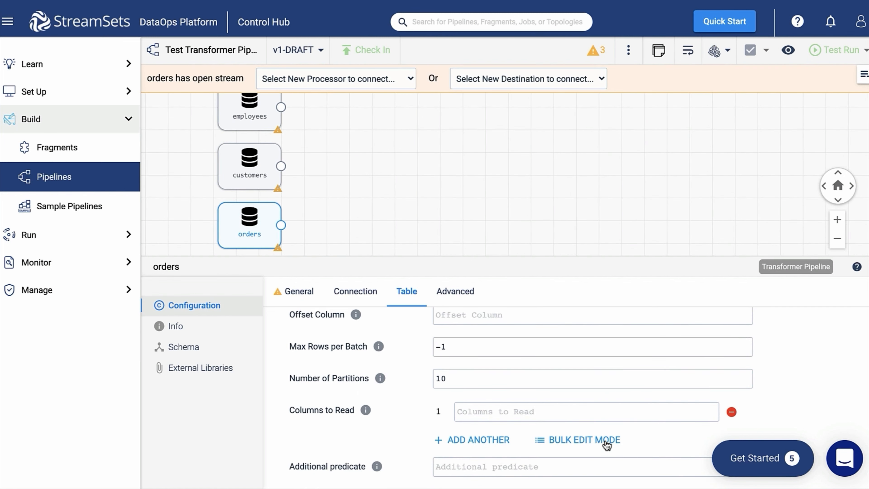
click(606, 441)
key(ctrl+a)
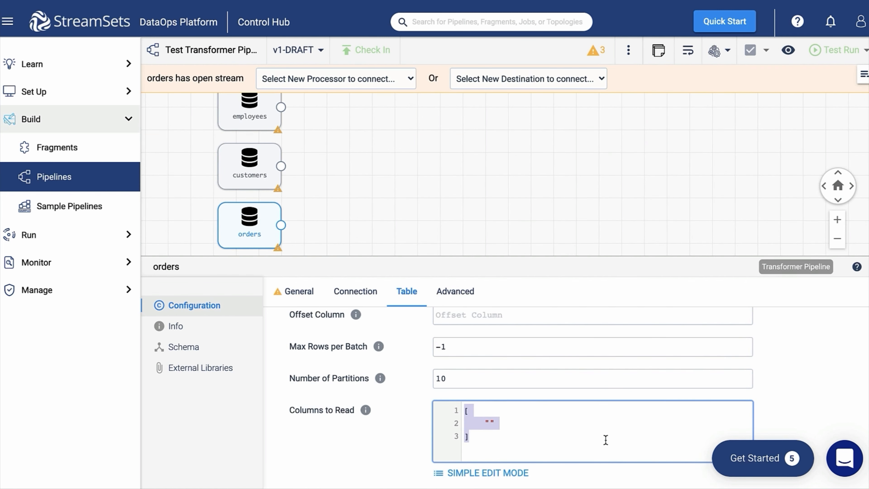
text([     "orderNumber",     "customerNumber",     "orderDate" ])
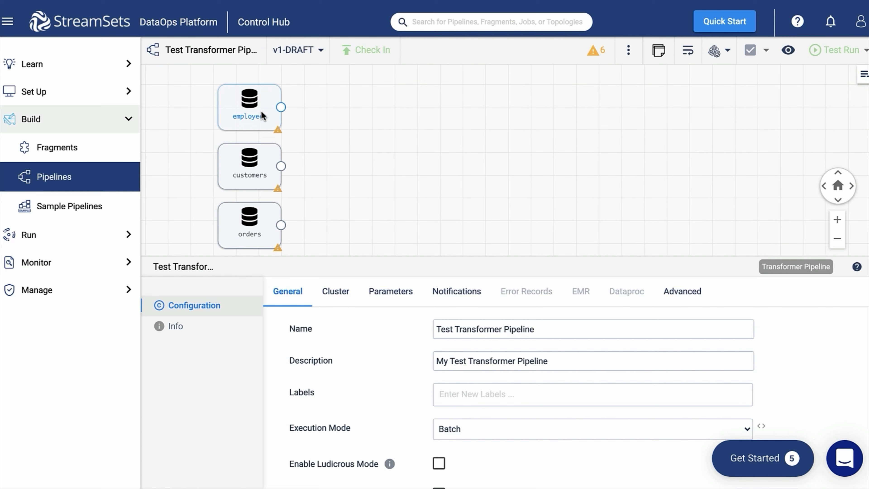
Step: Attach a Join processor after the employees source
click(260, 111)
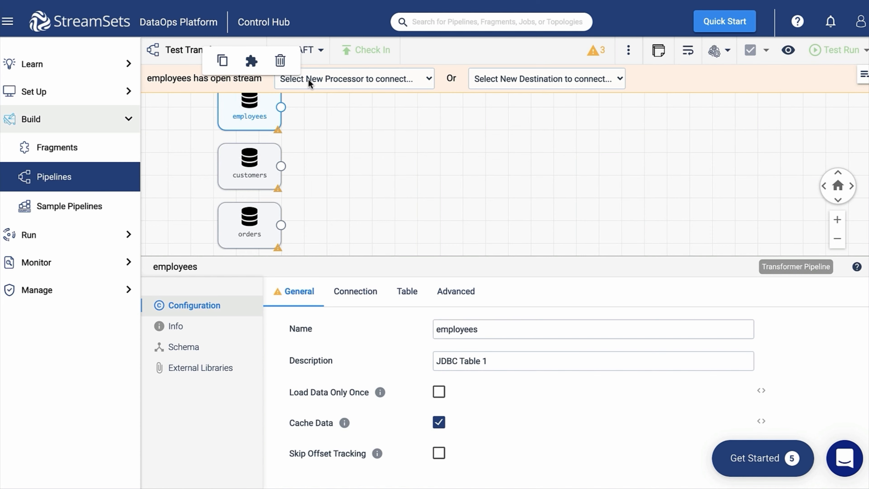
click(308, 78)
text(jo)
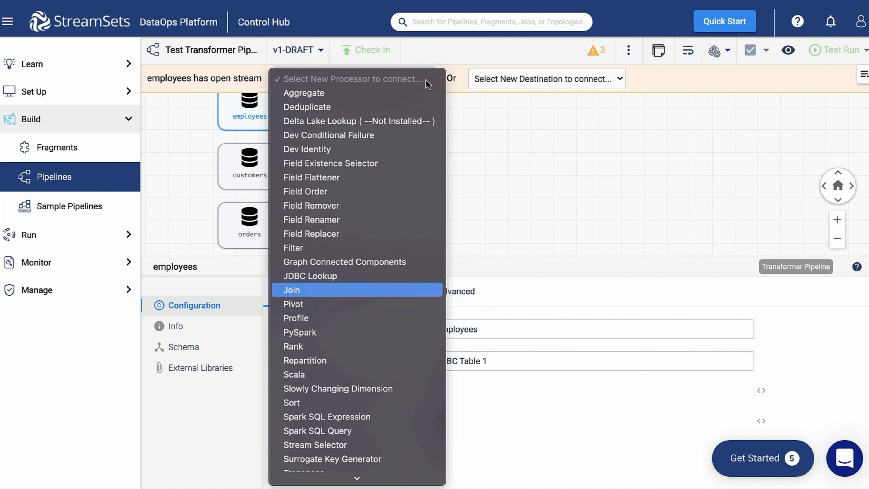
key(Return)
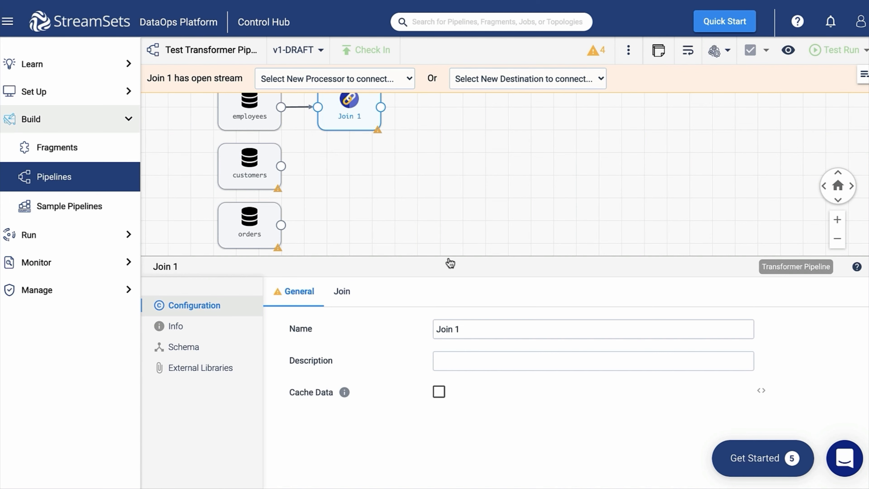
Step: Rename the Join stage to Empl_Cust
triple_click(460, 329)
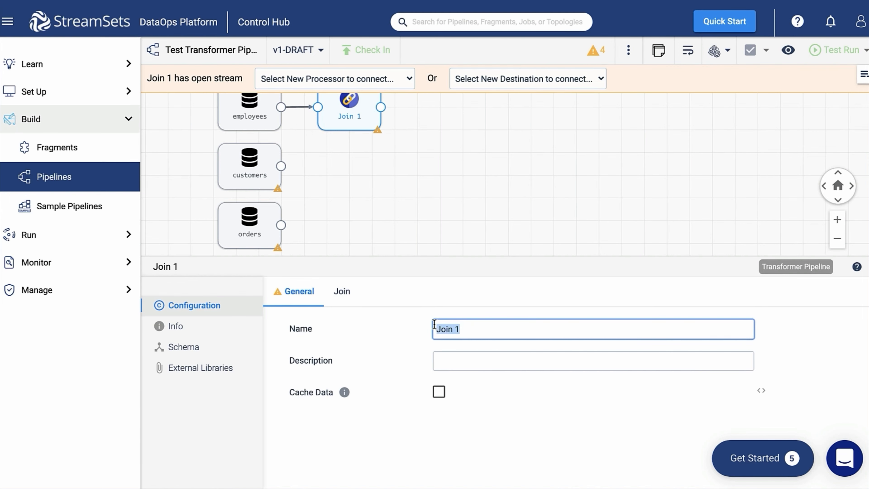
key(BackSpace)
text(Empl)
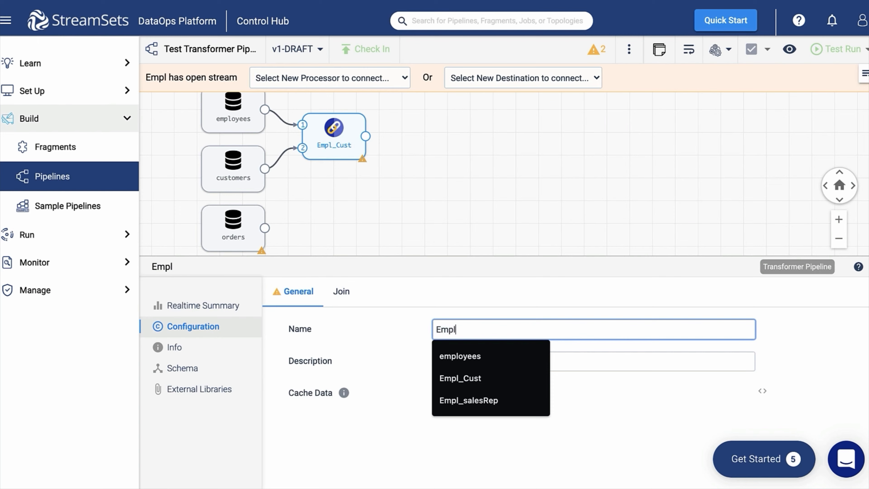
text(_Cust)
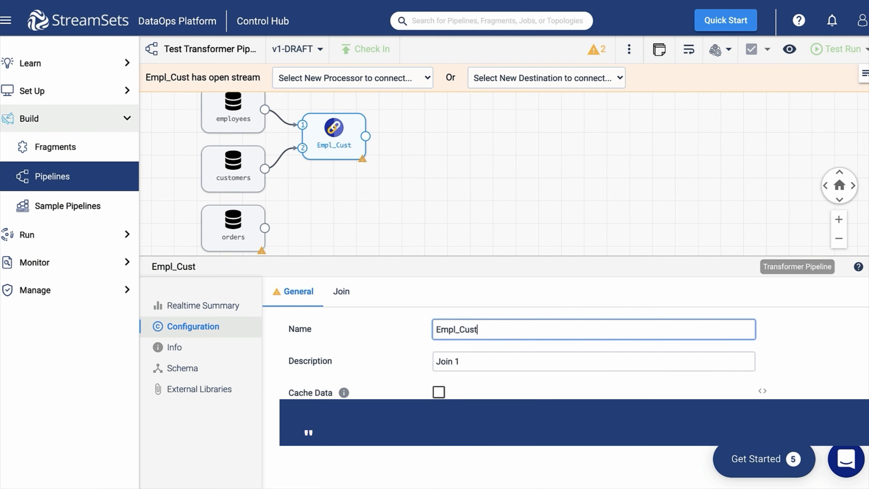
click(328, 301)
Step: Keep the Inner join type and set the left and right prefixes to employees_ and customers_
click(519, 327)
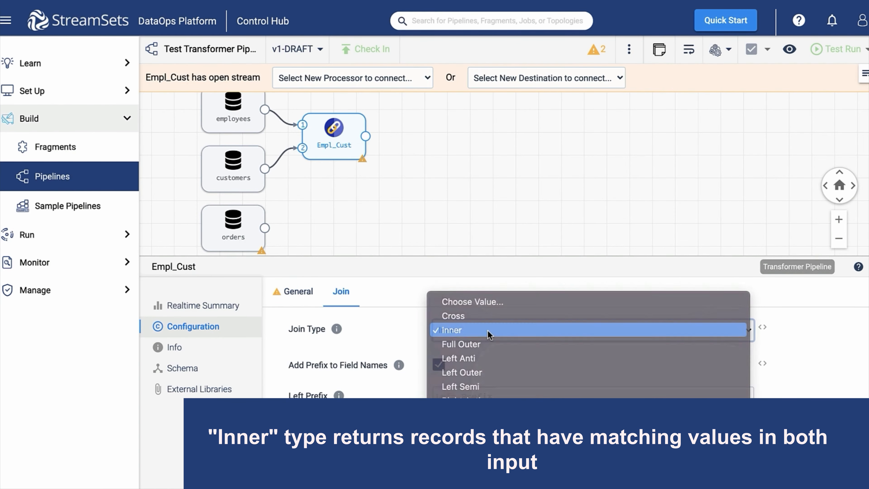
click(488, 330)
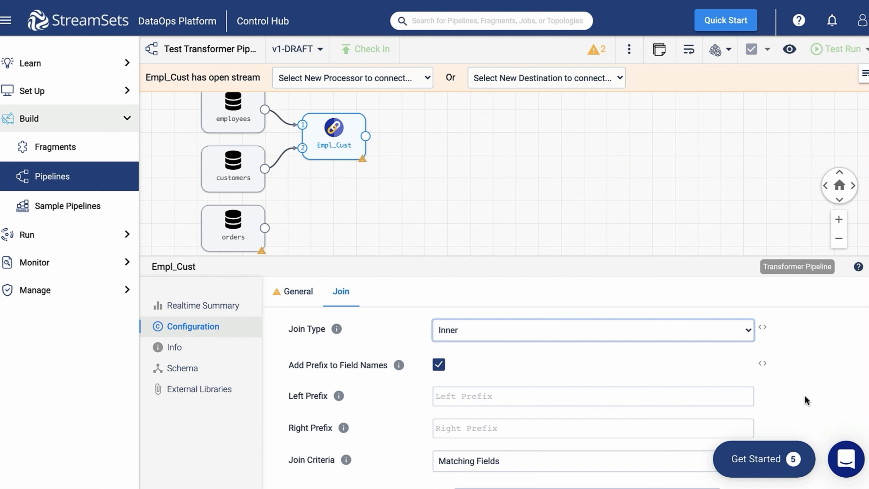
scroll(805, 400, down, 1)
click(514, 359)
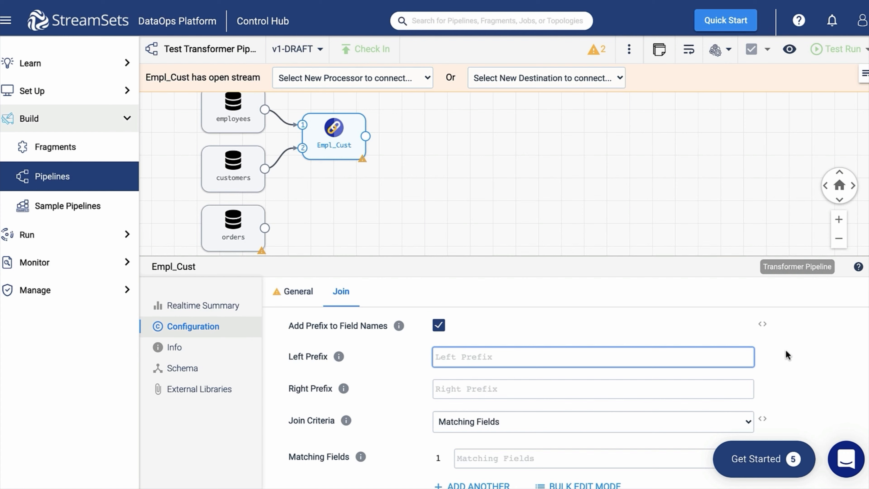
text(employees_)
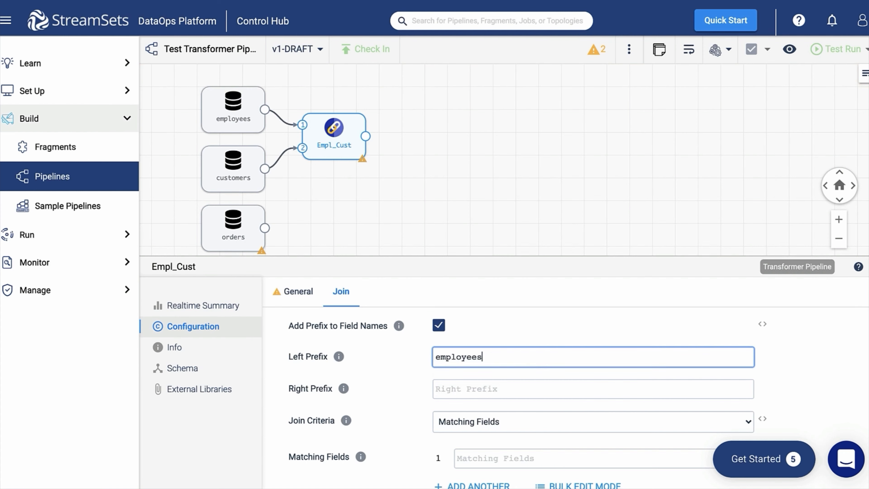
click(710, 390)
text(customers_)
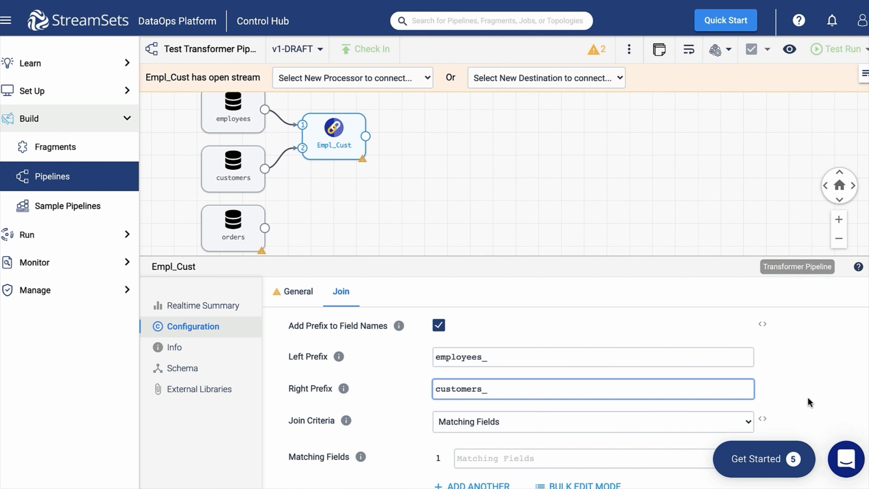
Step: Join on the condition employees_employeeNumber = customers_salesRepEmployeeNumber
scroll(807, 399, down, 2)
click(704, 380)
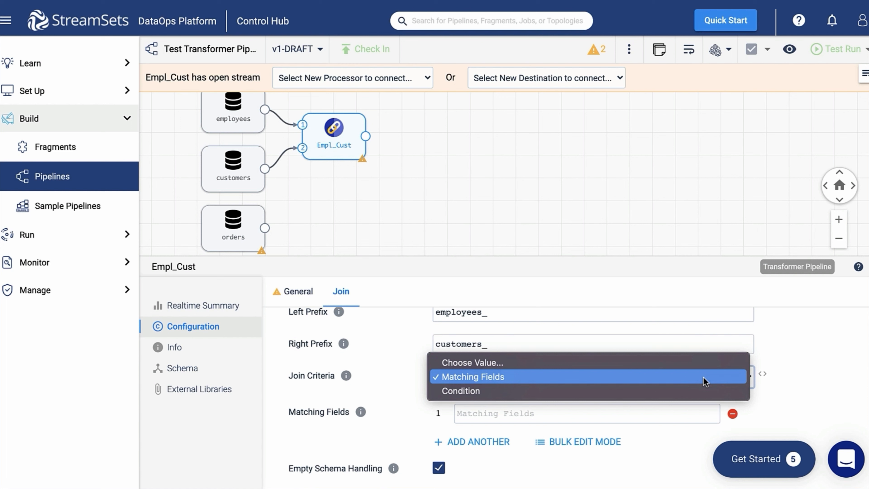
click(699, 393)
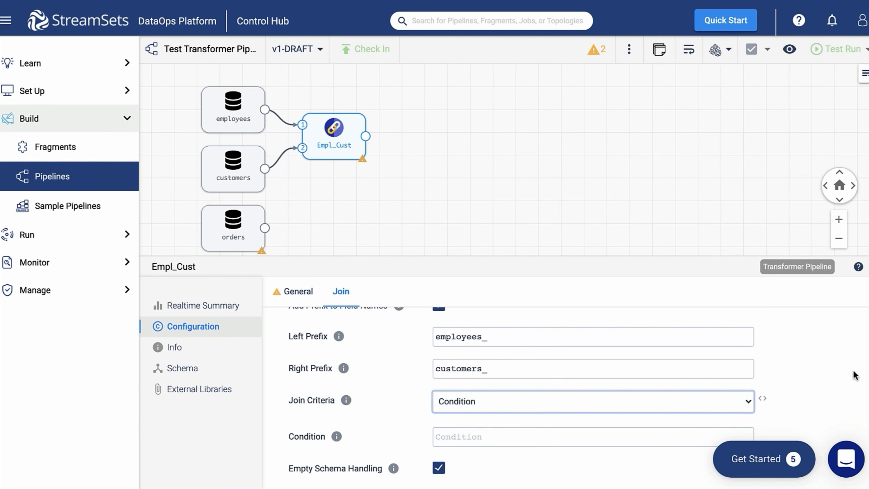
click(536, 424)
text(employees_employeeNumber = customers_salesRepEmployeeNumber)
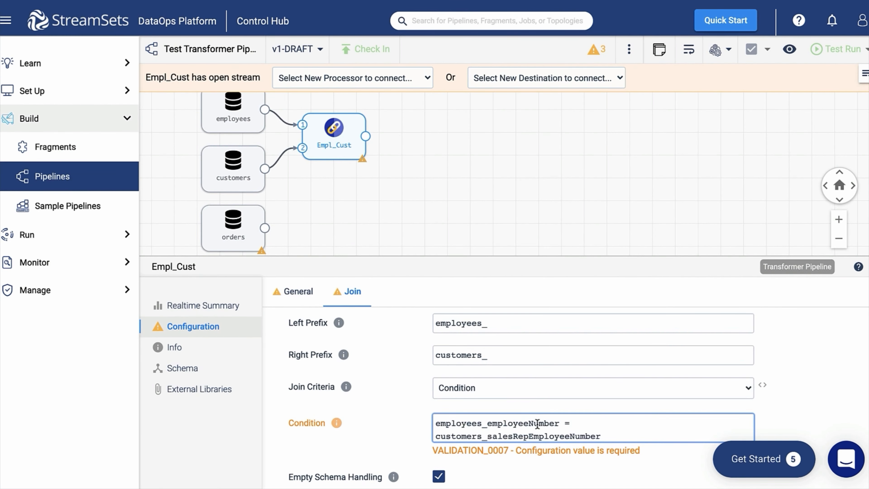
click(793, 434)
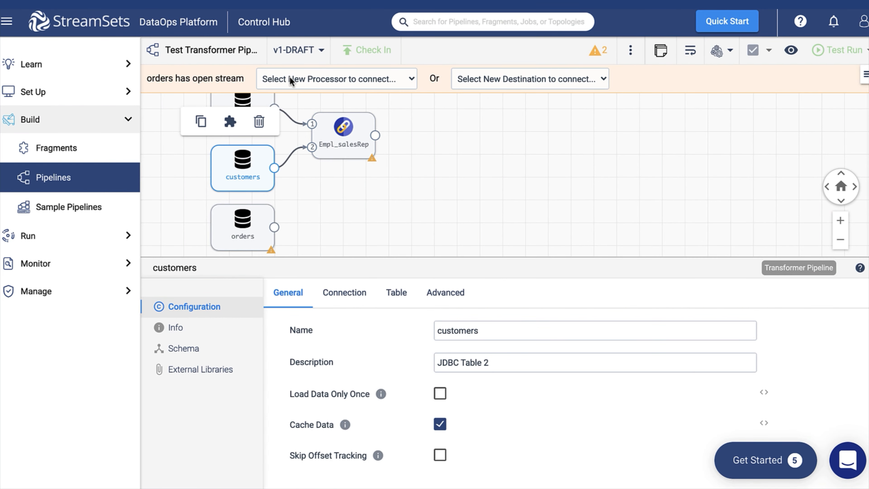
Step: Add a Join stage from orders and place it beside the customers source
click(290, 78)
text(jo)
key(Return)
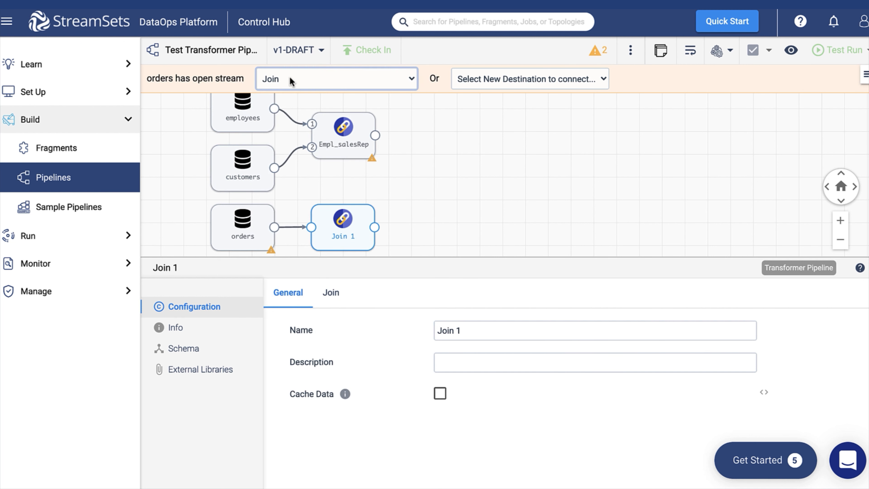
drag(337, 228, 336, 199)
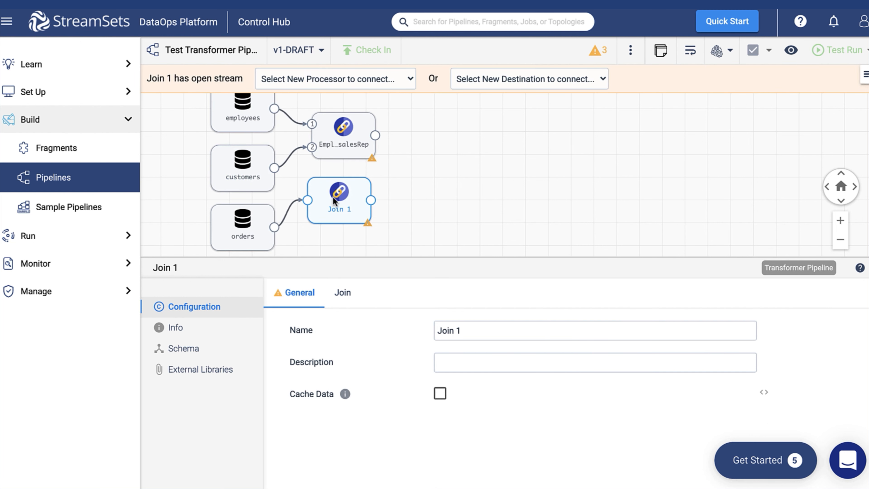
Step: Rewire Join 1 so customers feeds input 1 and orders feeds input 2
click(287, 209)
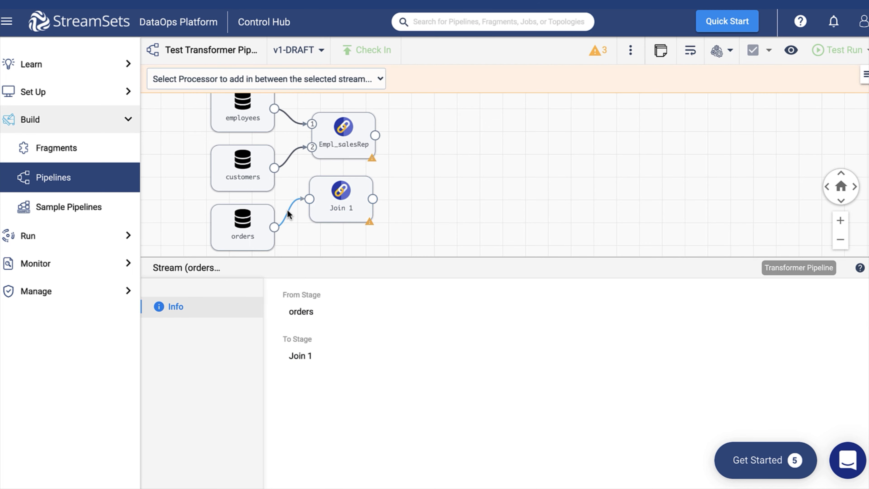
key(Delete)
drag(275, 168, 309, 199)
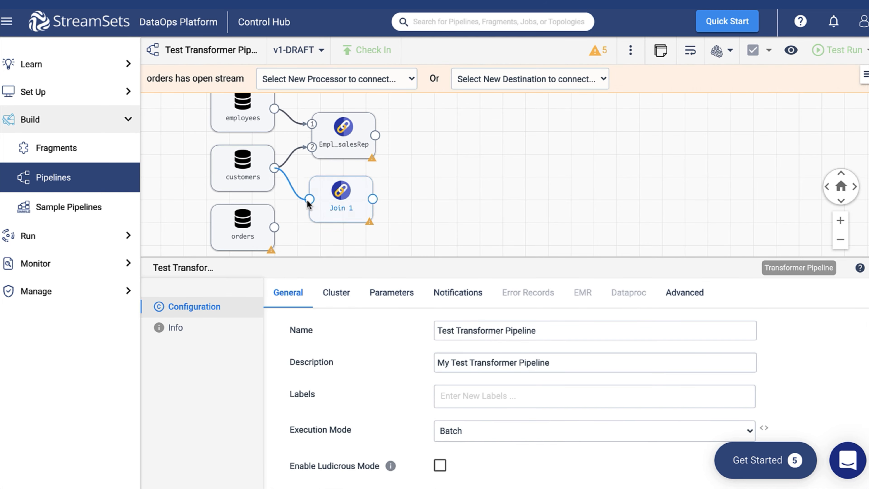
click(271, 232)
drag(274, 227, 308, 199)
Step: Rename the second join to Cust_Orders
click(345, 205)
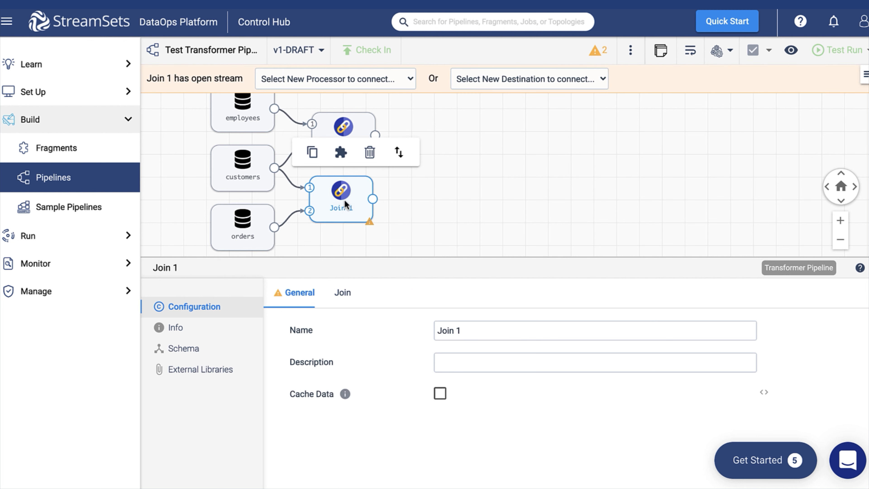
drag(468, 328, 469, 362)
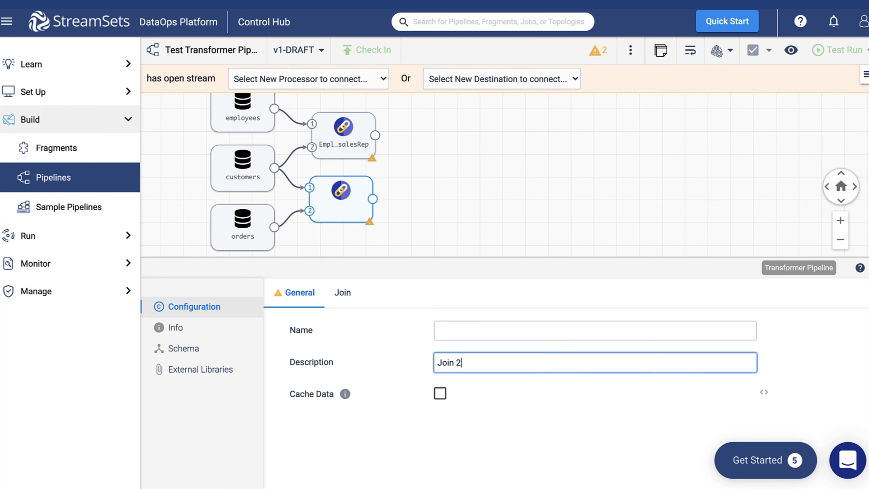
click(456, 335)
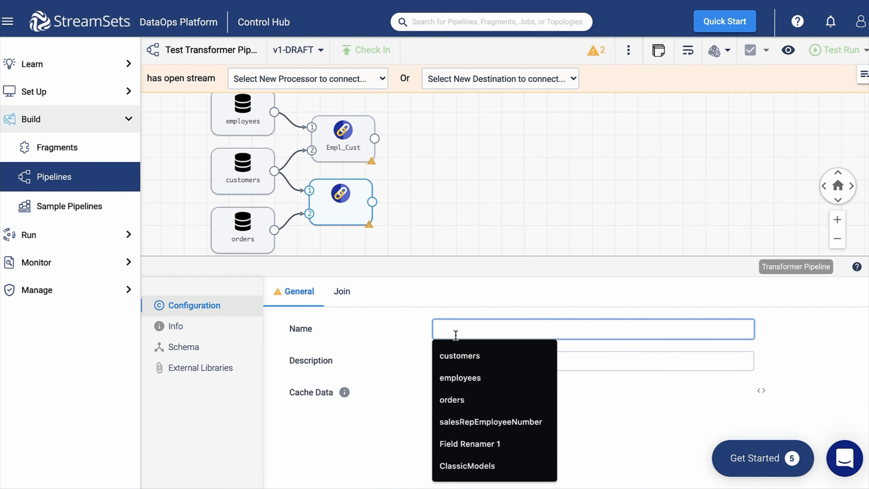
text(Cust_O)
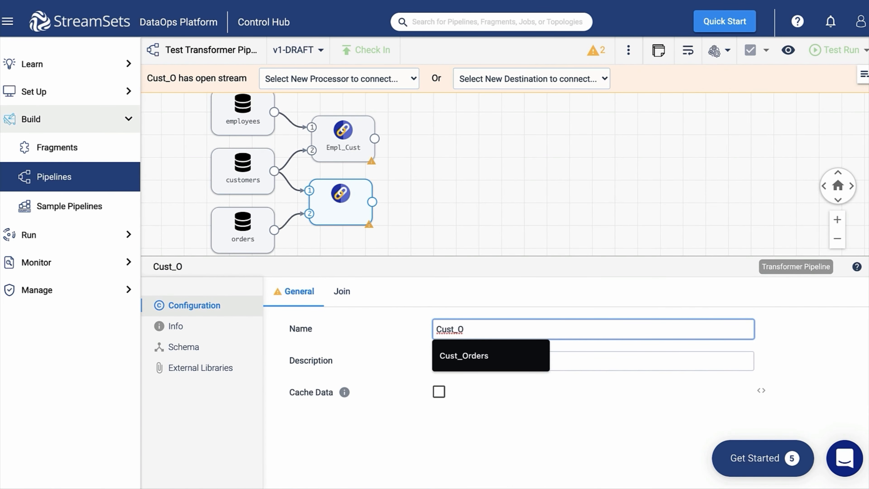
click(464, 355)
Step: Add left_/right_ prefixes and join on the condition left_customerNumber = right_customerNumber
click(342, 291)
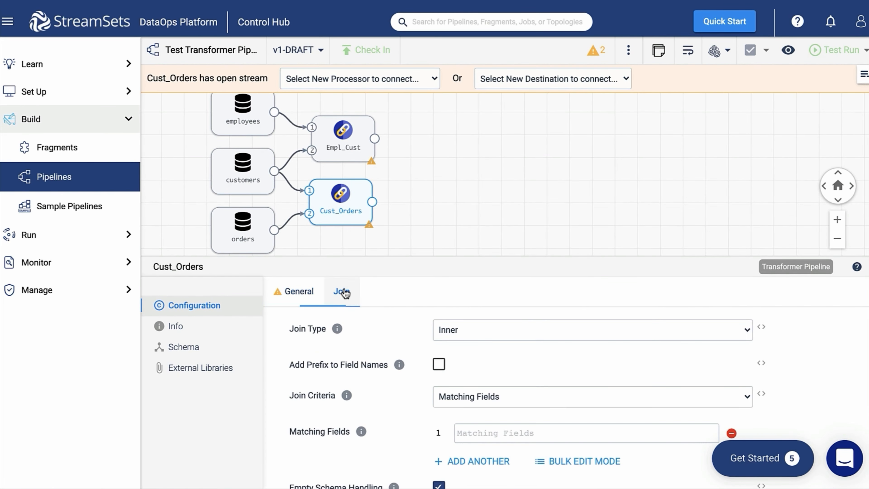
scroll(779, 335, down, 2)
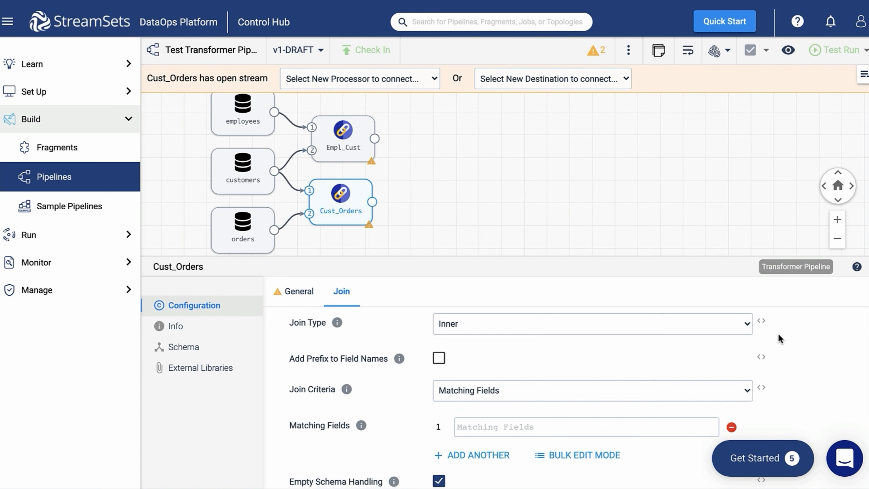
click(469, 376)
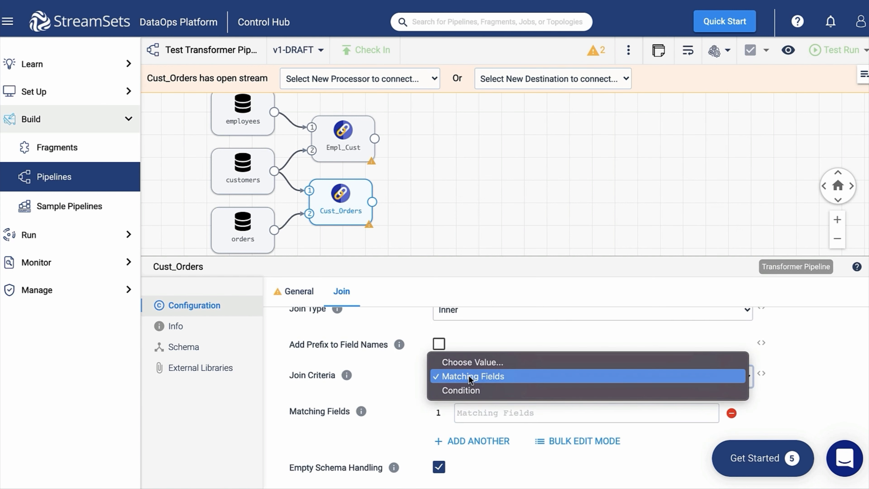
click(458, 388)
click(439, 366)
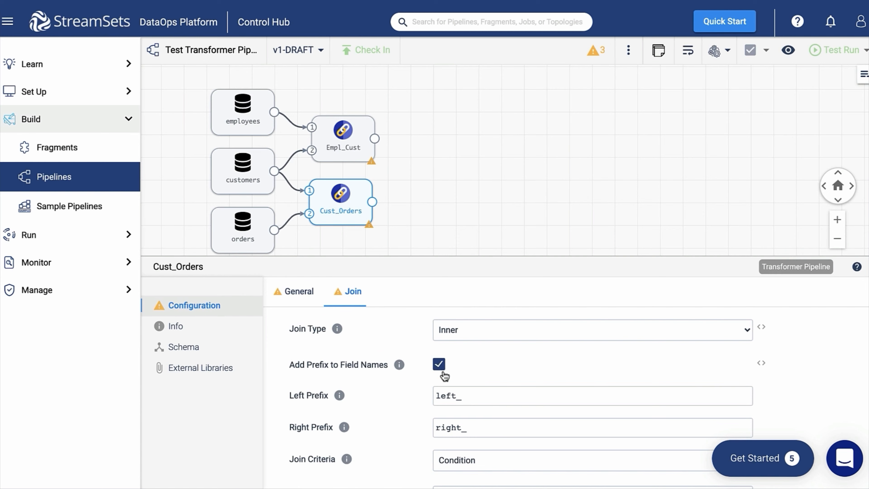
scroll(809, 410, down, 1)
scroll(809, 410, down, 1)
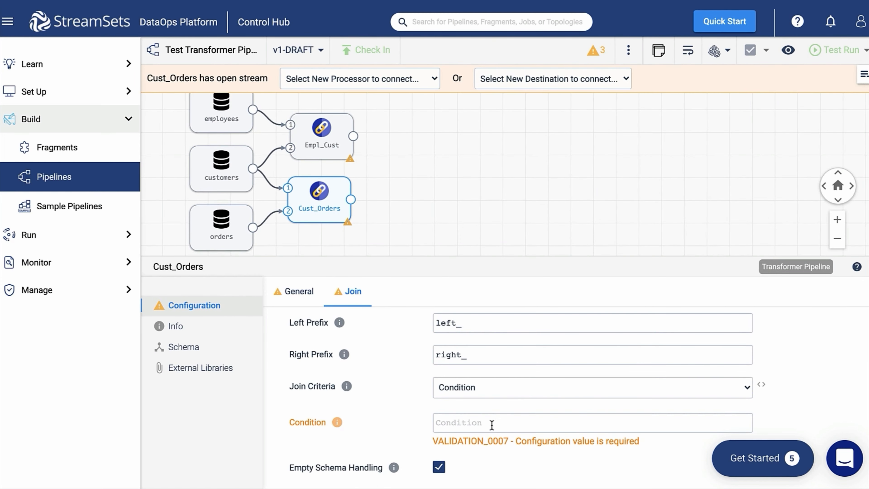
click(492, 424)
text(left_customerNumber = right_customerNumber)
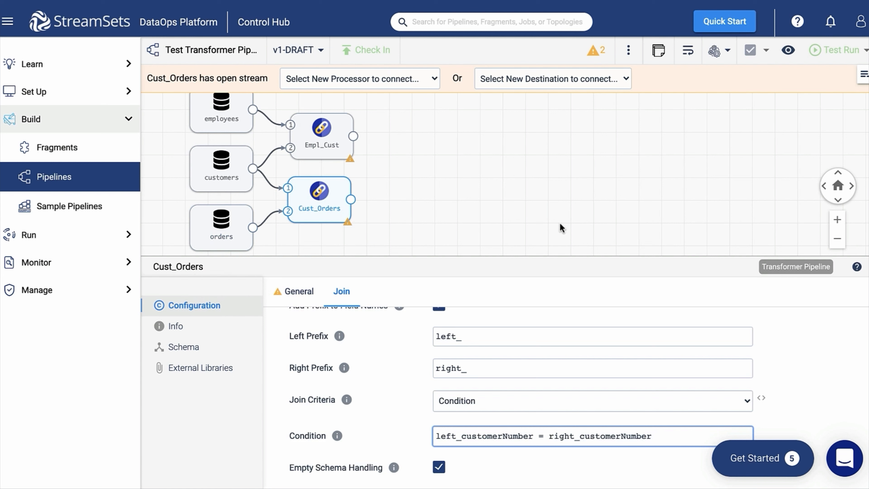
Step: Add a Field Remover after each of the Empl_Cust and Cust_Orders joins
click(318, 136)
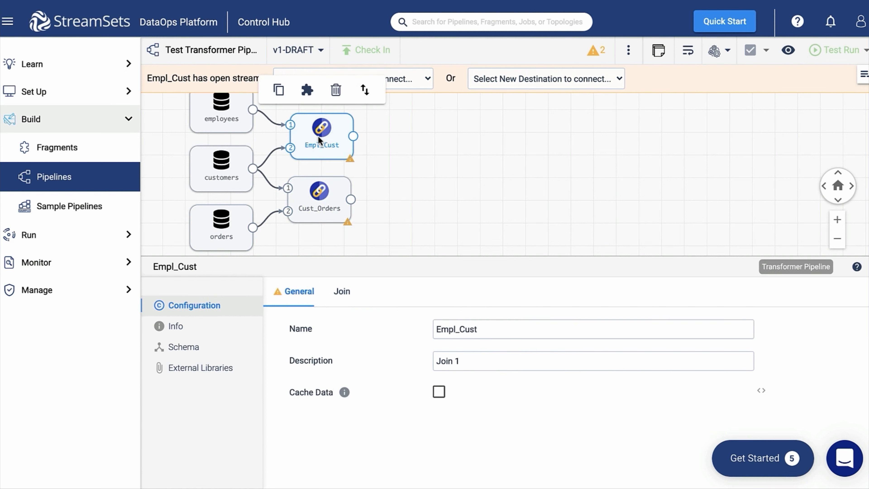
click(400, 77)
click(323, 206)
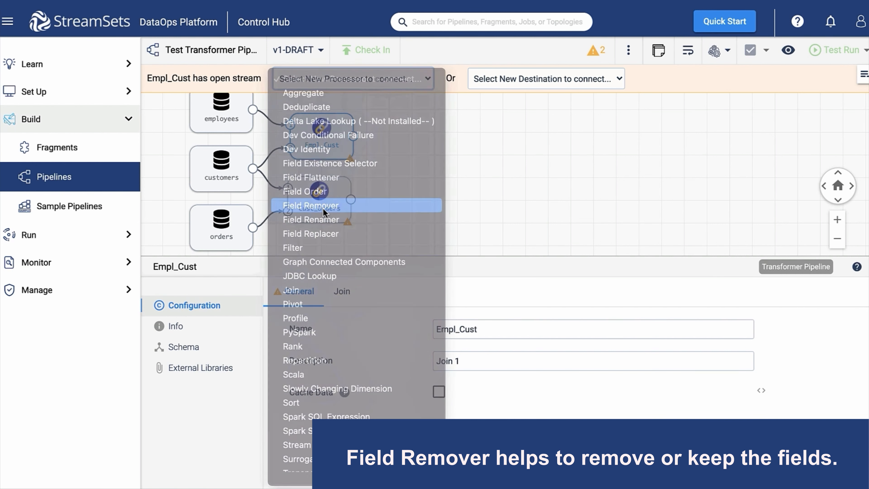
drag(323, 144, 411, 142)
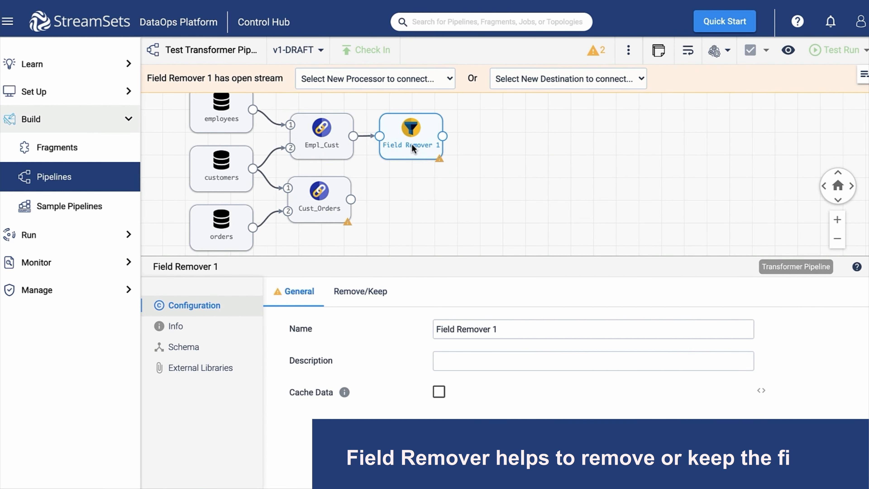
click(312, 194)
click(343, 79)
key(f)
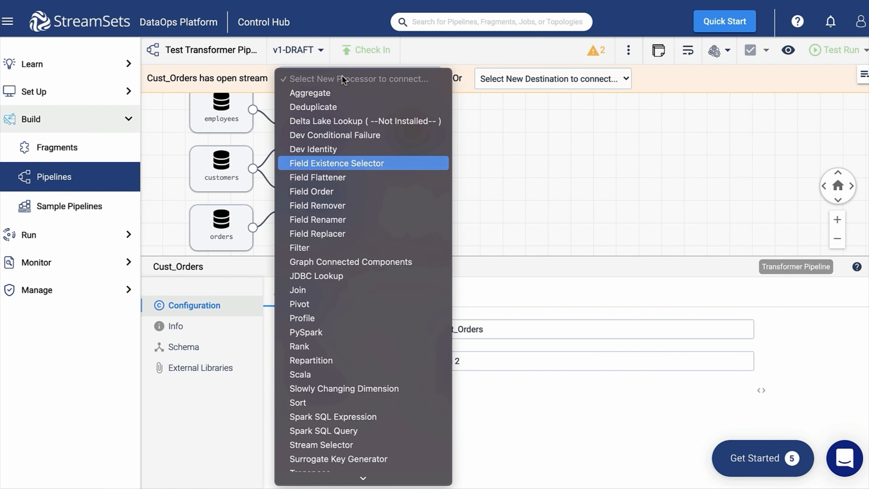
click(337, 205)
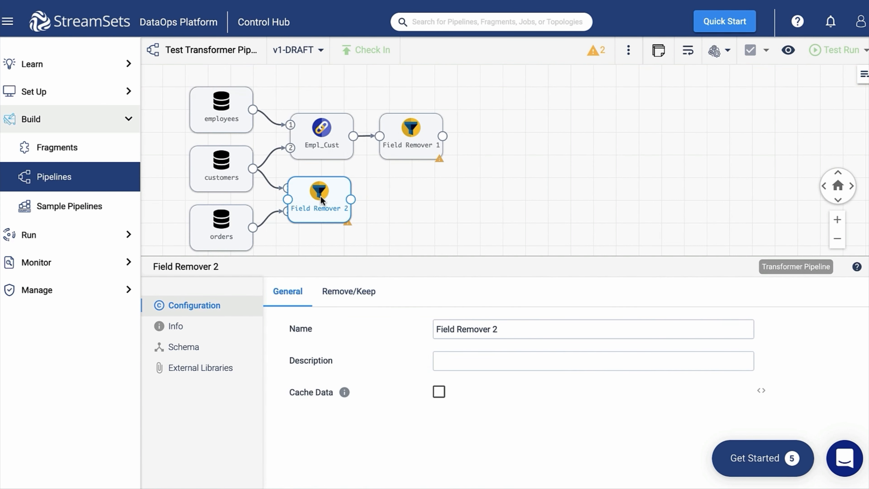
drag(321, 196, 409, 197)
Step: Rename Field Remover 1 to Keep relevant fields 1
click(411, 137)
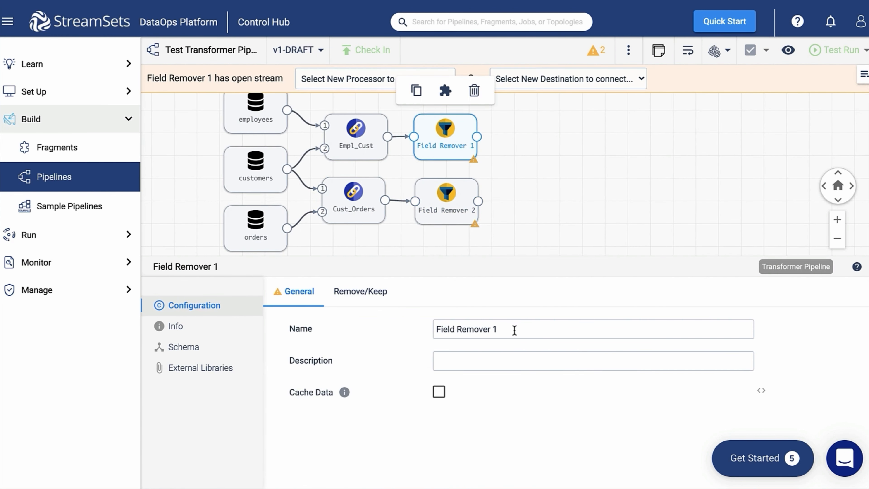
drag(514, 330, 451, 362)
click(451, 330)
text(Keep relevant fields)
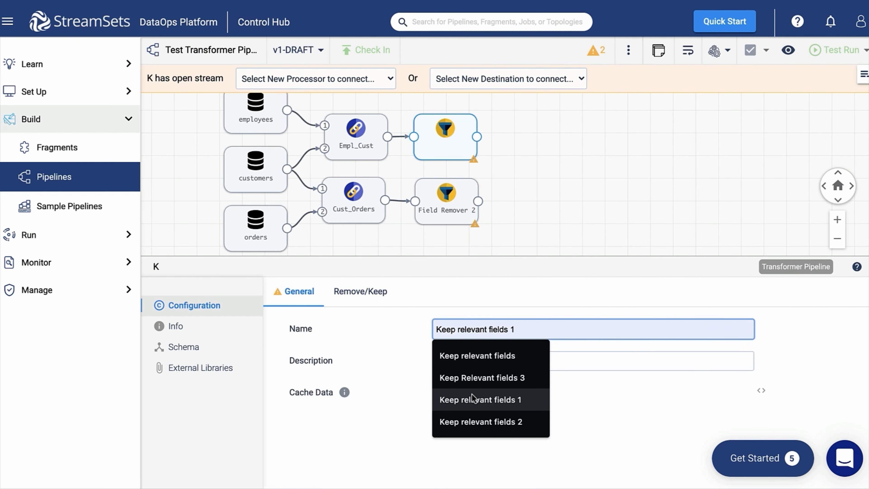
click(472, 393)
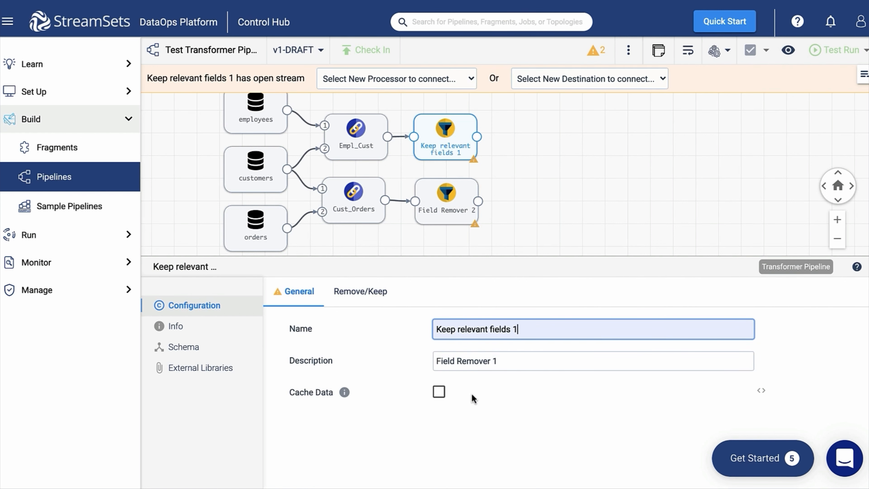
Step: Make Keep relevant fields 1 keep only the seven pasted customer and employee fields
click(366, 291)
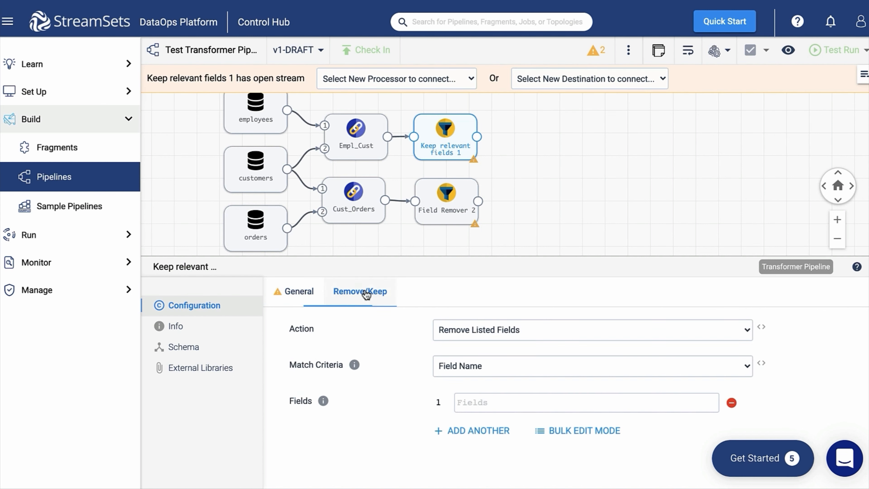
click(563, 329)
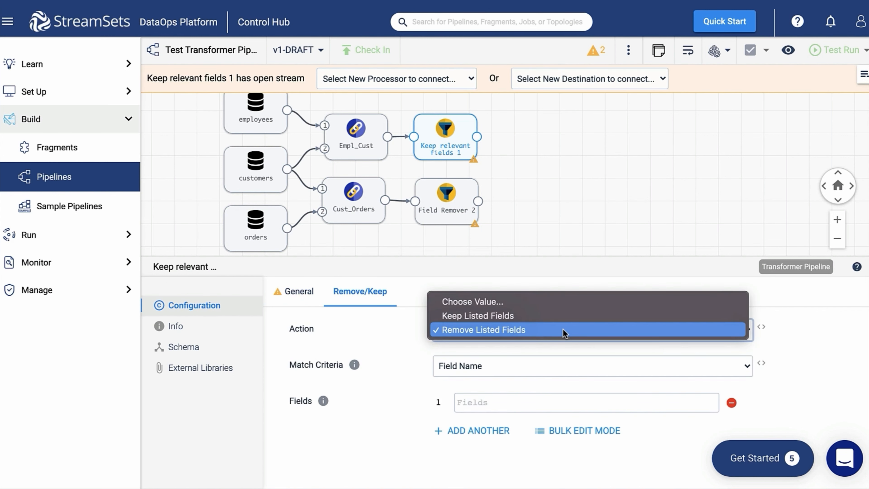
click(554, 317)
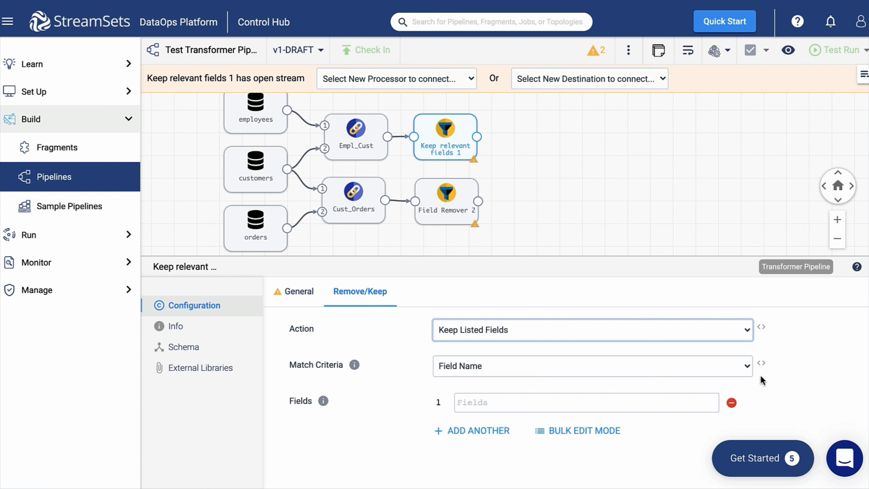
click(605, 432)
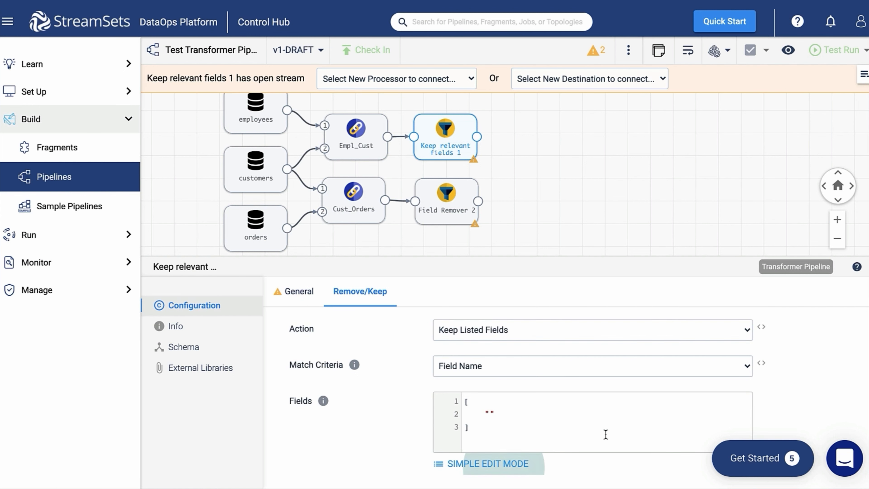
key(ctrl+a)
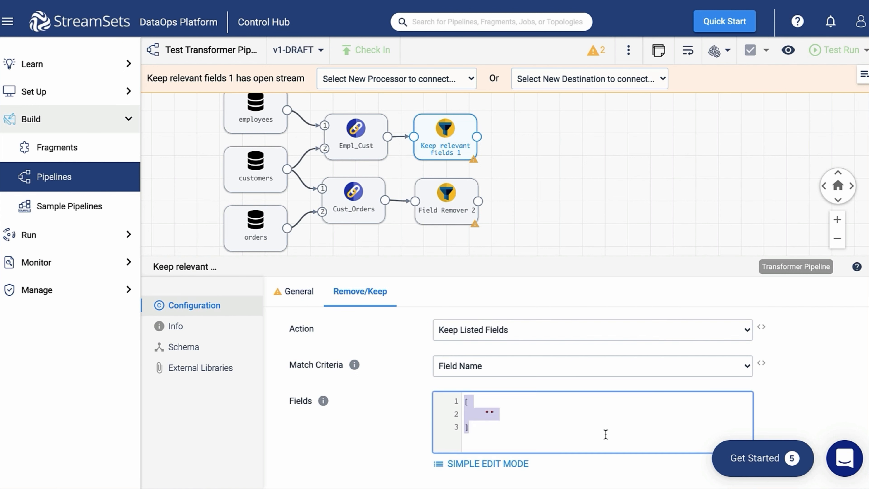
text([     "customers_customerNumber",     "customers_salesRepEmployeeNumber",     "customers_creditLimit",     "employees_lastName",     "employees_firstName",     "employees_email",     "employees_officeCode" ])
scroll(819, 381, down, 1)
click(818, 381)
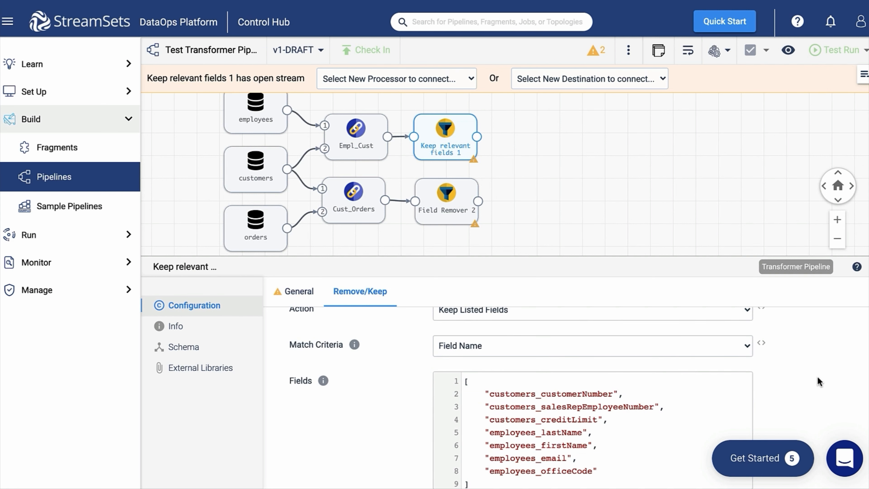
click(424, 195)
drag(504, 333, 455, 362)
Step: Name the second remover Keep relevant fields 2
click(455, 331)
text(K)
click(462, 375)
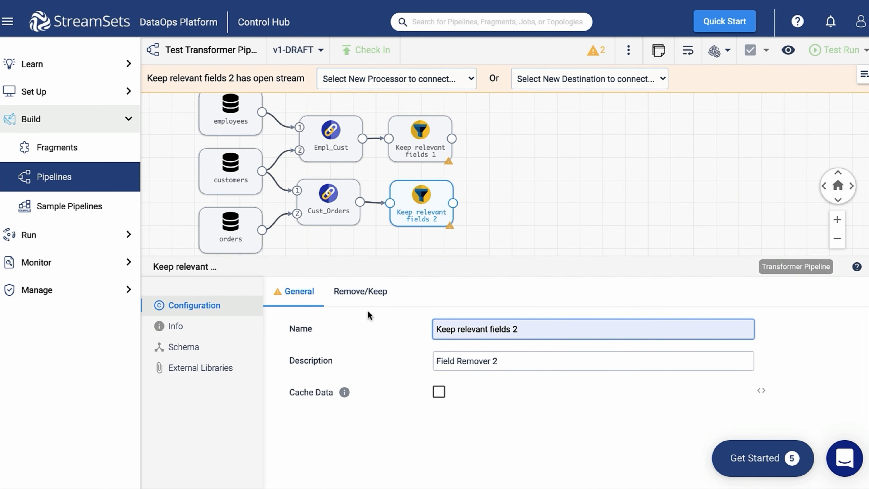
Step: Keep only left_customerNumber, right_orderNumber, right_orderDate and left_salesRepEmployeeNumber
click(361, 292)
click(509, 329)
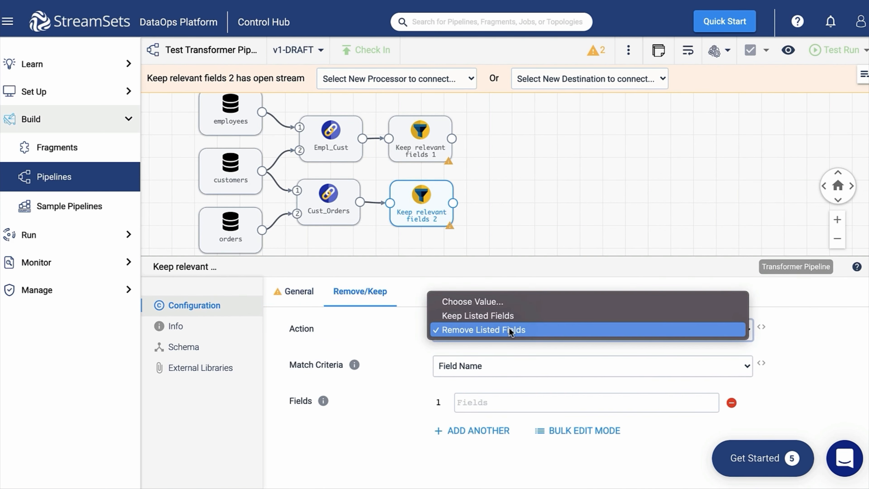
click(503, 313)
click(563, 431)
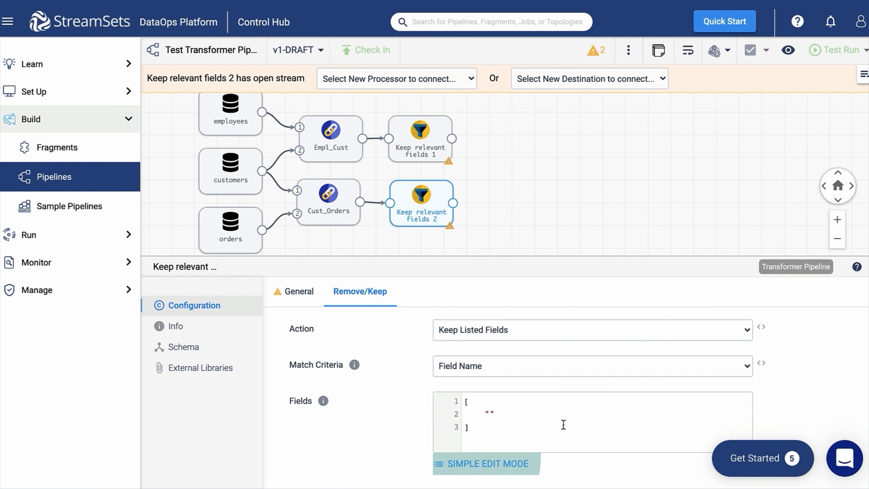
key(ctrl+a)
text([     "left_customerNumber",     "right_orderNumber",     "right_orderDate",     "left_salesRepEmployeeNumber" ])
click(807, 398)
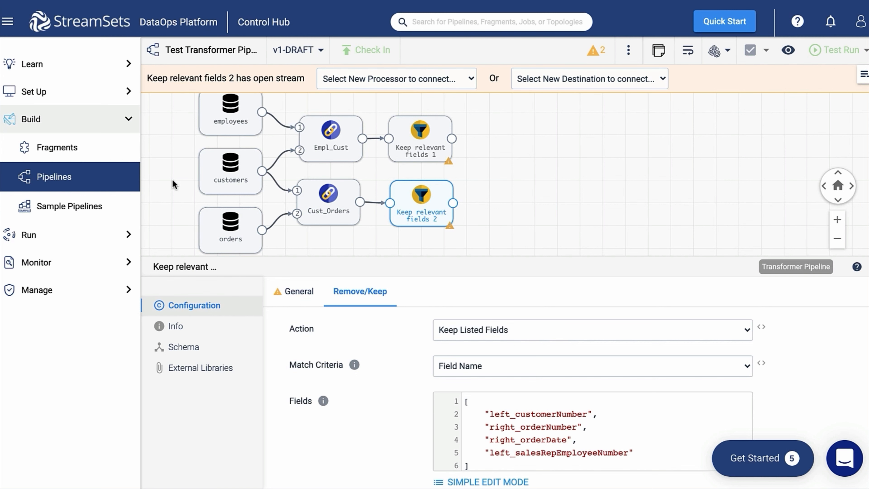
Step: Add a third Join stage after Keep relevant fields 2 and position it
click(440, 81)
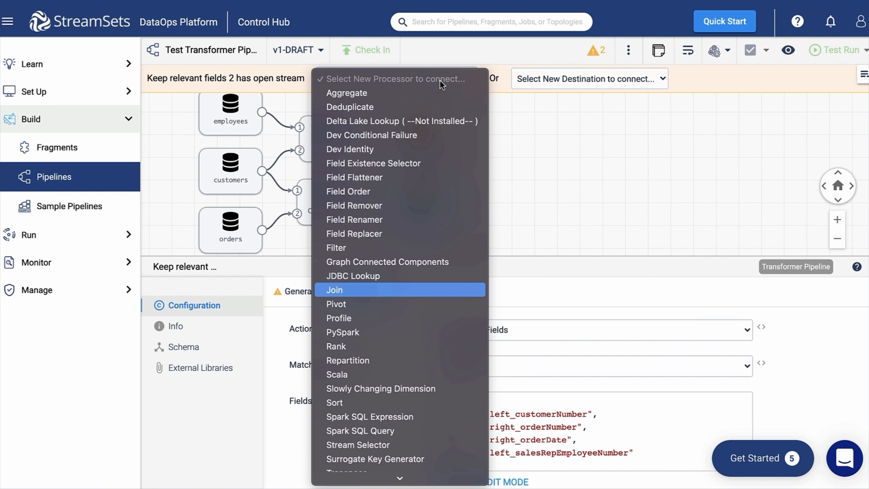
key(j)
key(Return)
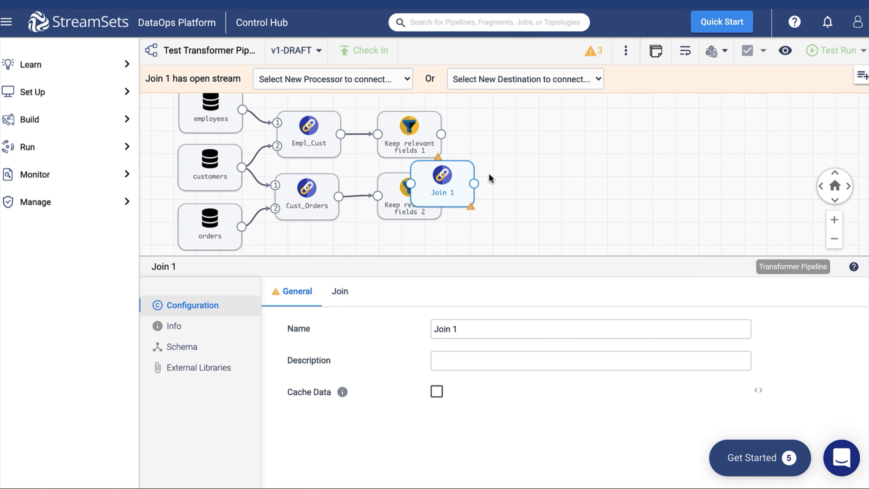
drag(488, 173, 527, 164)
click(456, 175)
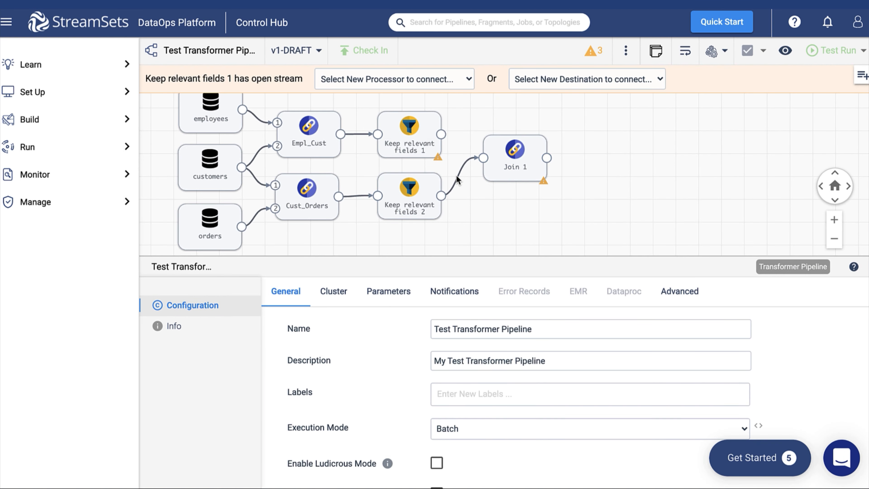
Step: Rewire the new join to take Keep relevant fields 1 and 2 as its inputs
click(457, 176)
key(Delete)
drag(441, 134, 483, 157)
drag(441, 195, 483, 170)
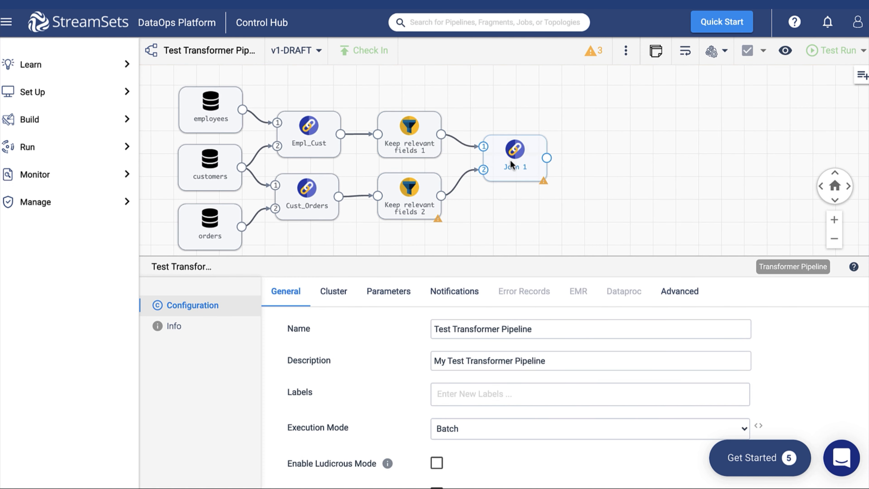
Step: Name the third join Cust_Emp_Ord, with Join 3 as its description
click(509, 160)
triple_click(442, 332)
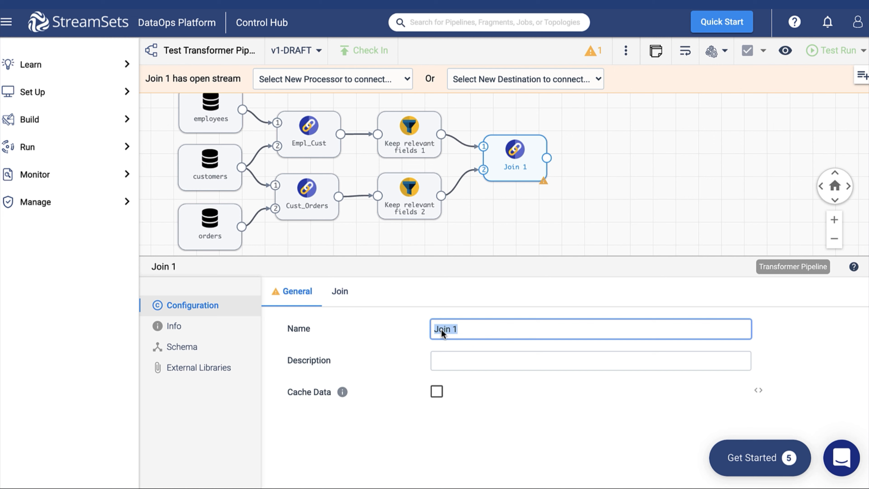
drag(442, 332, 446, 360)
key(BackSpace)
text(3)
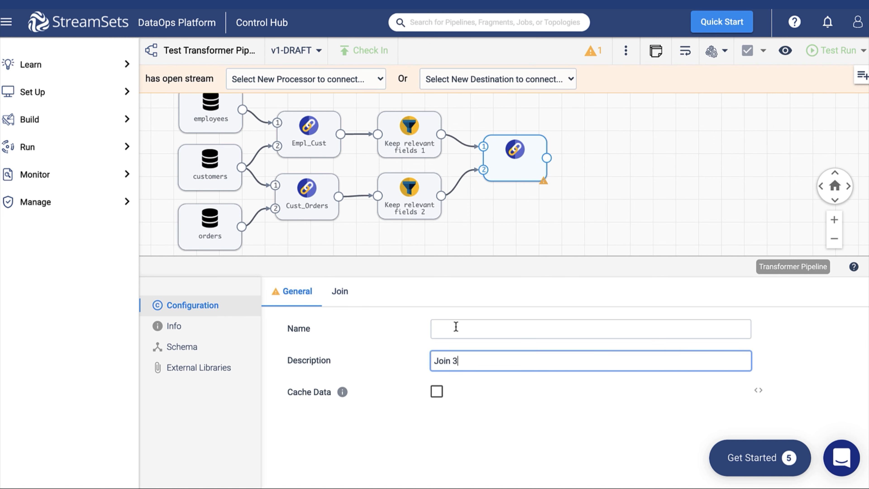
click(455, 326)
text(Cust_Emp_Ord)
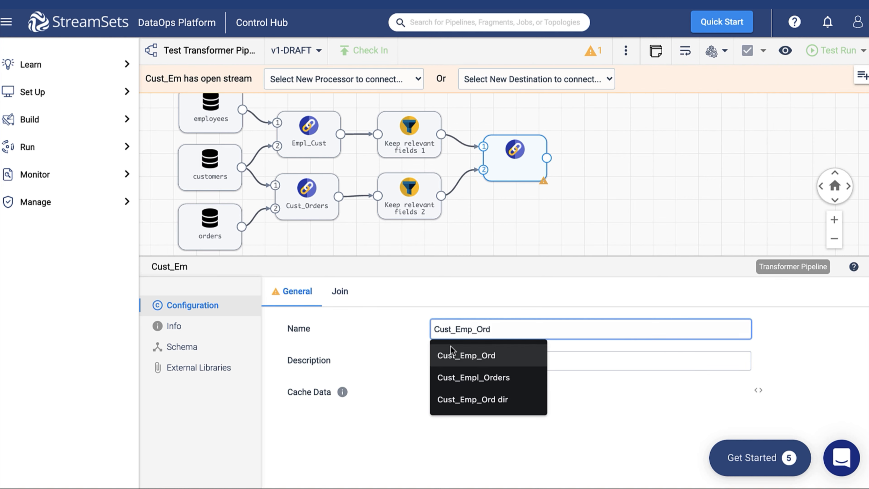
click(454, 356)
Step: Join on the pasted condition matching salesRepEmployeeNumber and customerNumber fields
click(341, 292)
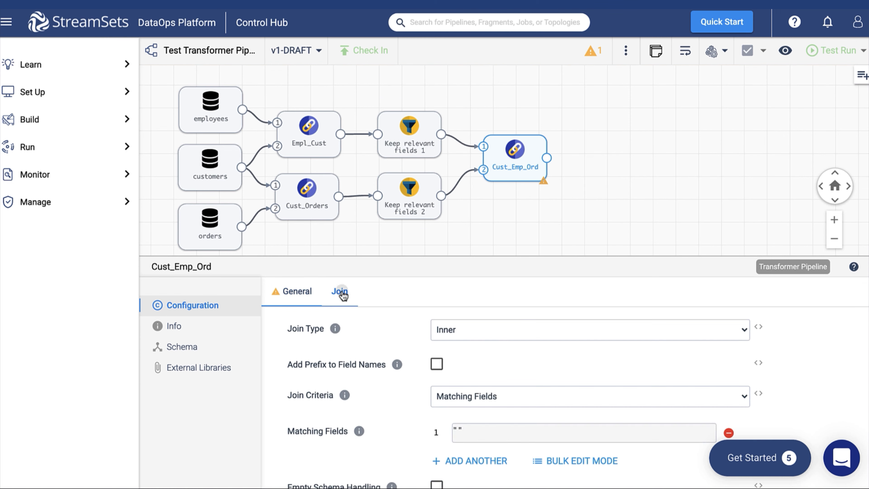
scroll(793, 391, down, 1)
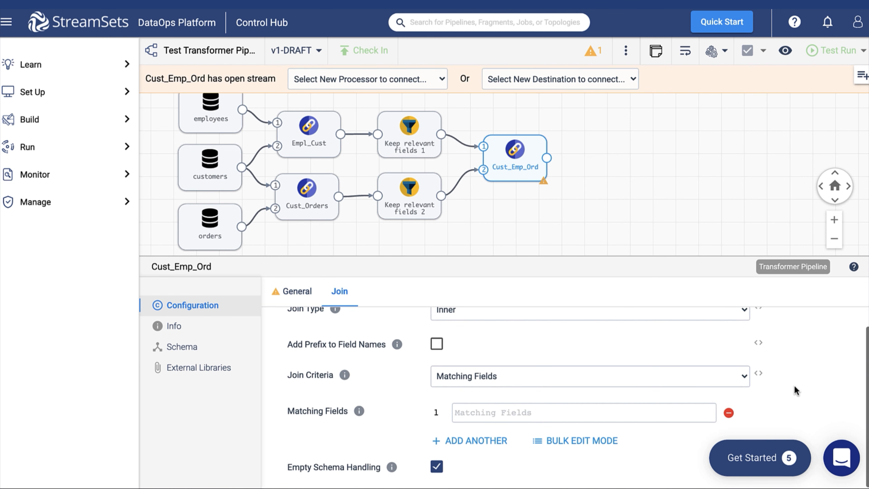
click(535, 368)
click(498, 390)
click(481, 430)
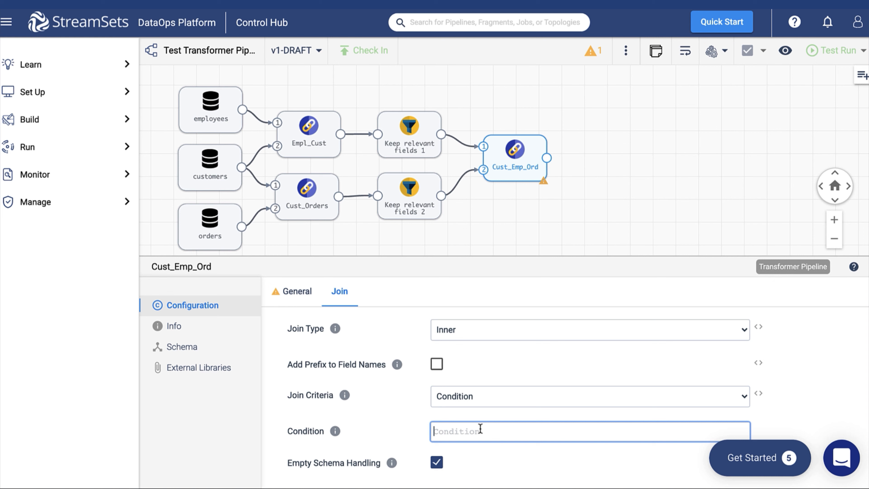
text((customers_salesRepEmployeeNumber = left_salesRepEmployeeNumber) and (customers_customerNumber = left_customerNumber))
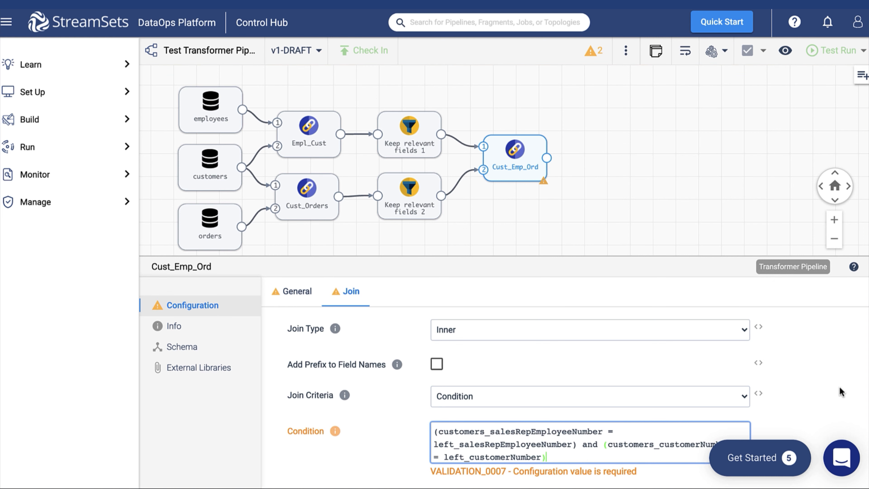
click(819, 387)
scroll(819, 387, down, 1)
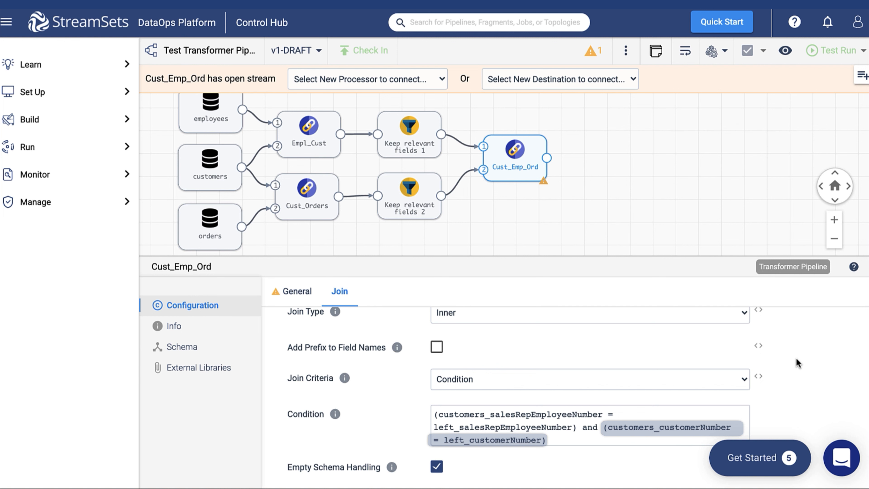
click(674, 208)
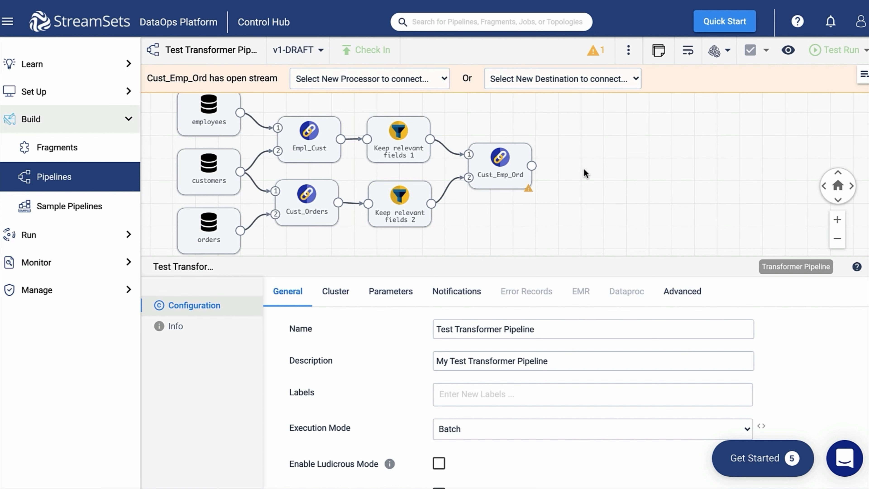
Step: Add a Field Remover after Cust_Emp_Ord named Remove relevant fields
click(405, 79)
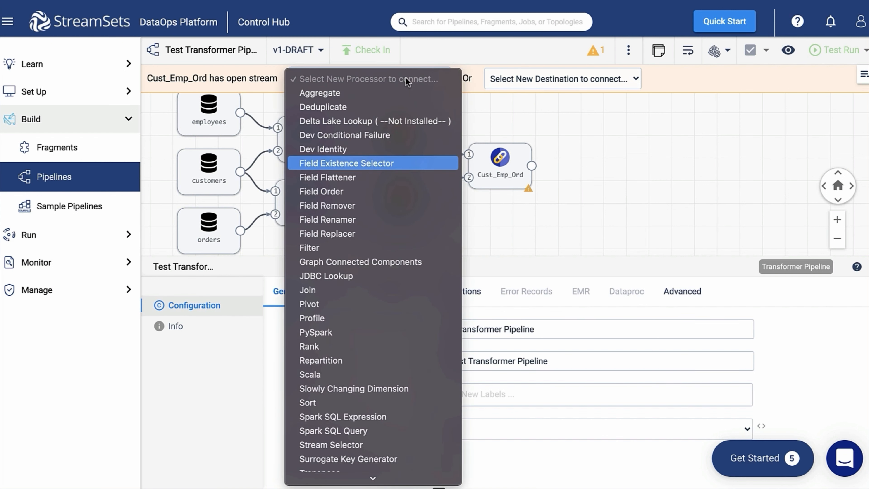
click(338, 206)
drag(499, 167, 584, 171)
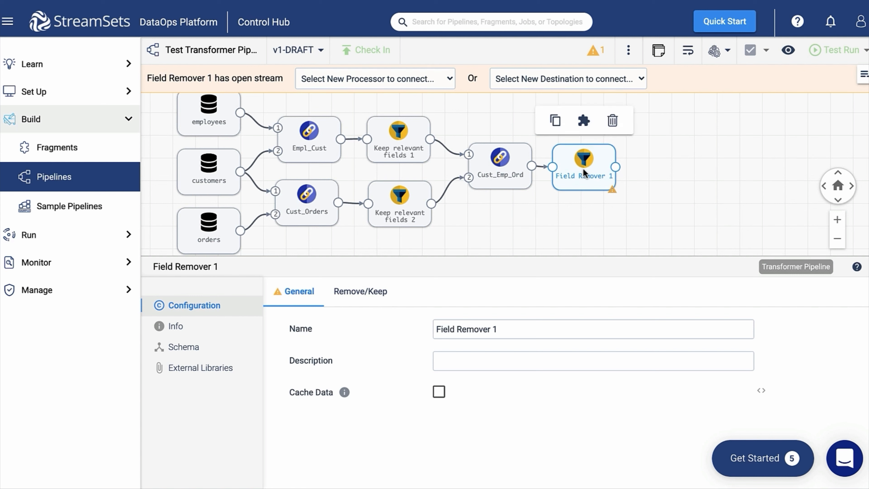
drag(500, 329, 493, 359)
click(460, 327)
text(Remove )
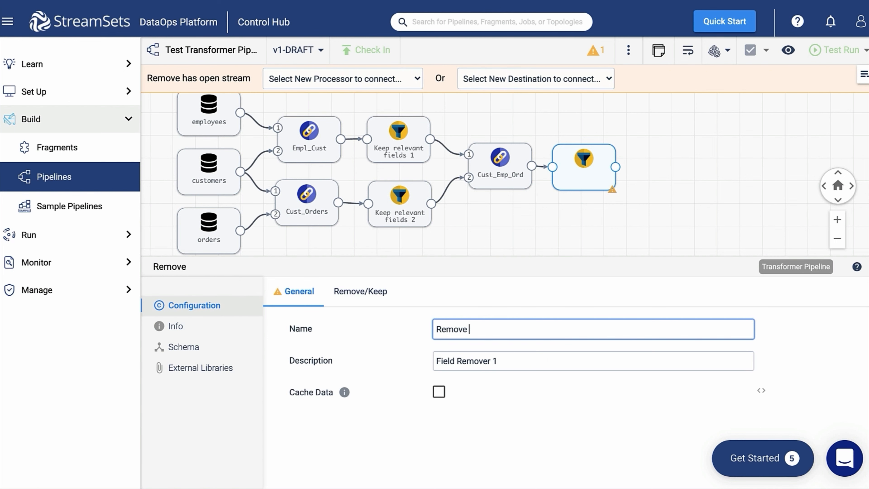
text(relevant fields)
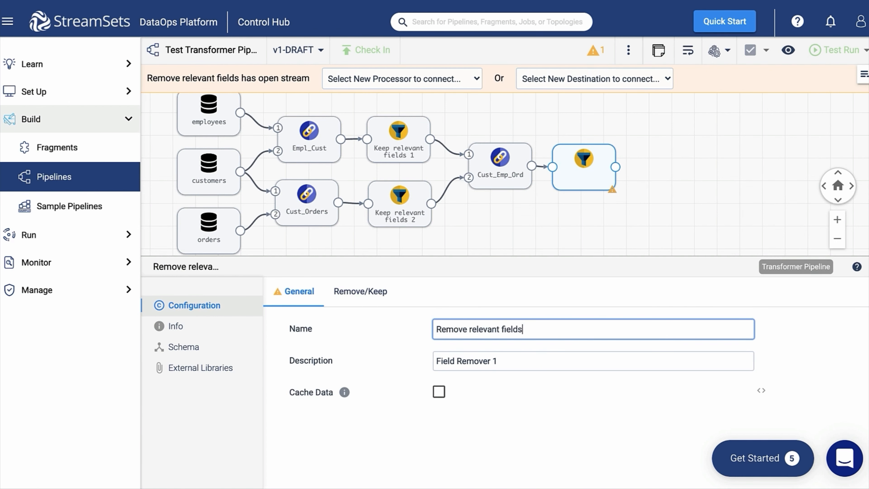
Step: Remove left_customerNumber and left_salesRepEmployeeNumber using the bulk field list
click(363, 291)
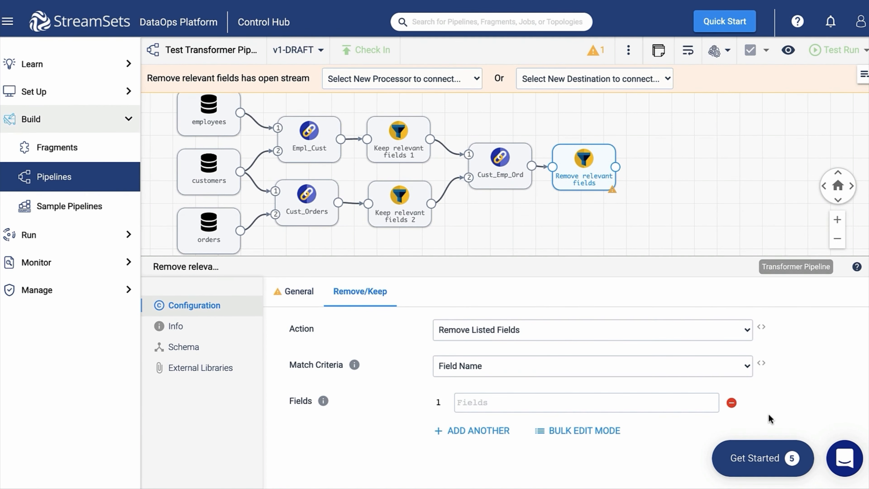
click(598, 430)
text([     "left_customerNumber",     "left_salesRepEmployeeNumber" ])
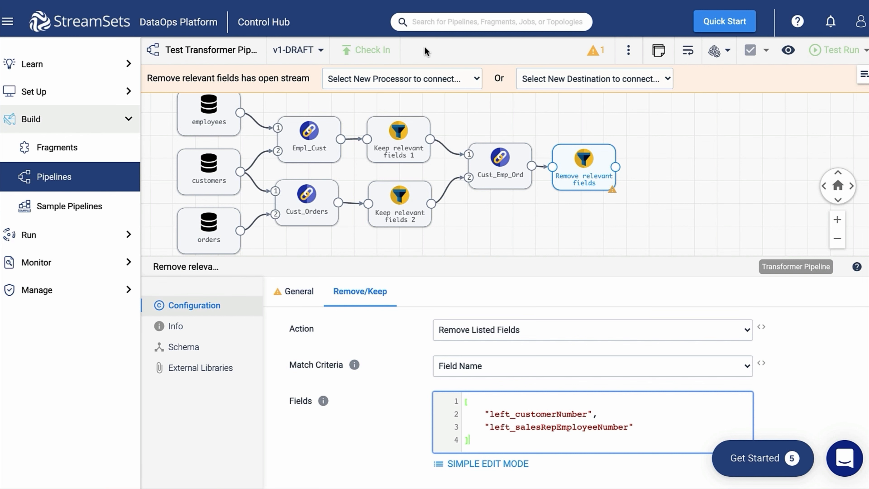
Step: Add a Field Renamer stage after Remove relevant fields
click(411, 79)
click(387, 207)
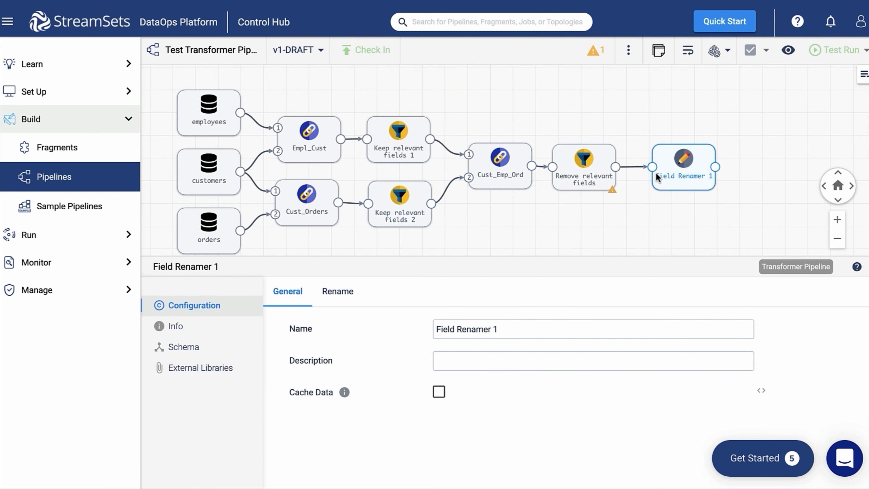
drag(505, 328, 457, 359)
Step: Name the renamer orders_ and rename right_orderNumber to orders_orderNumber
click(458, 330)
text(orders_)
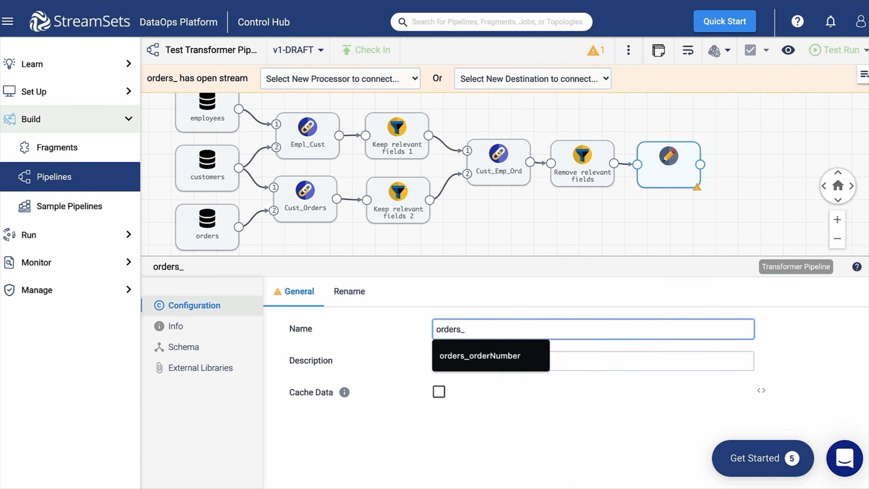
click(348, 291)
scroll(746, 395, down, 1)
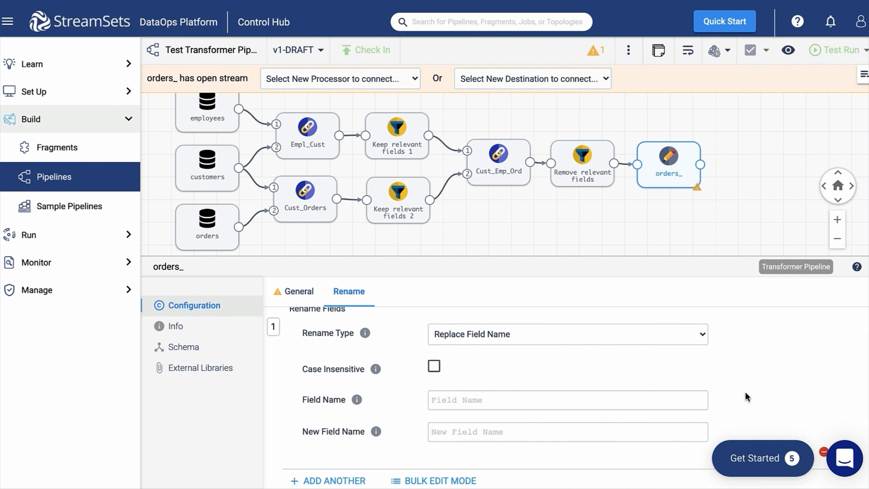
click(475, 404)
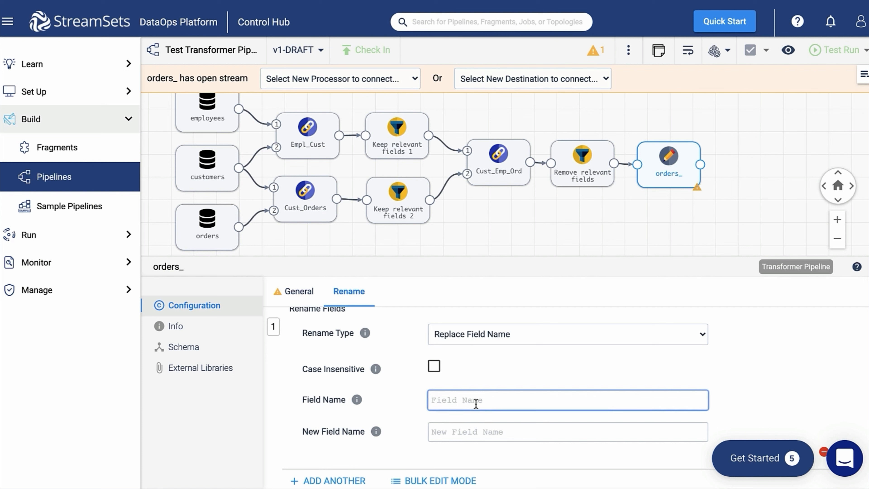
text(right_orderNumber)
key(Tab)
text(order)
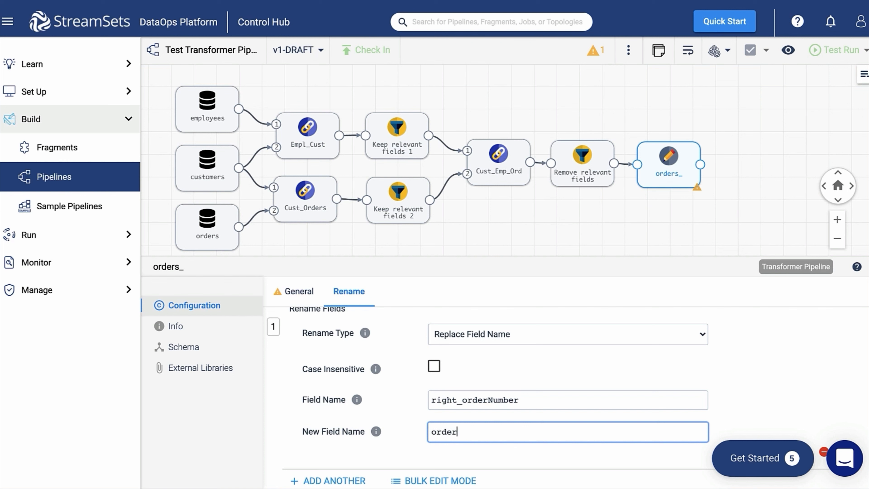
text(s_orderNumber)
Step: Add a second rename from right_orderDate to orders_orderDate
click(346, 481)
scroll(768, 382, down, 5)
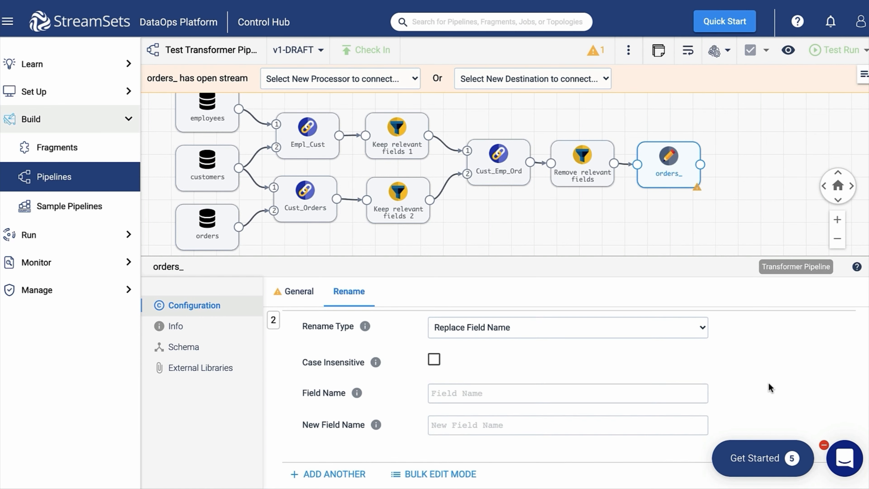
click(461, 425)
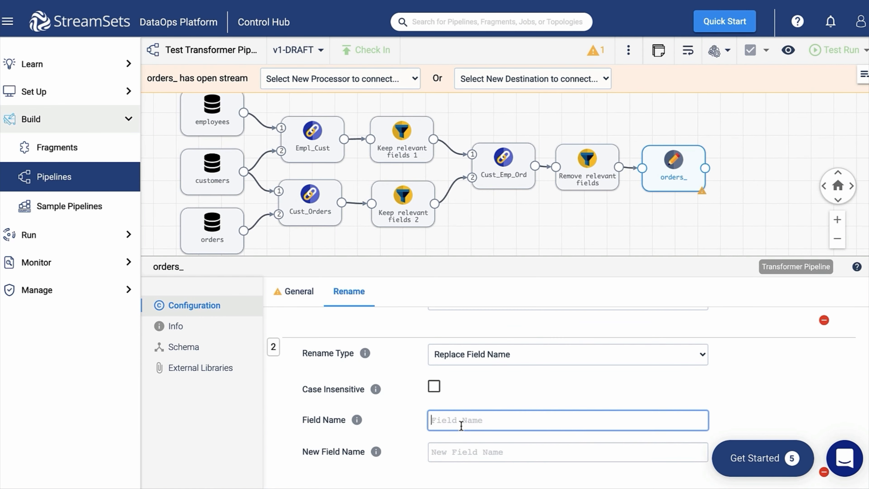
text(right_orderDate)
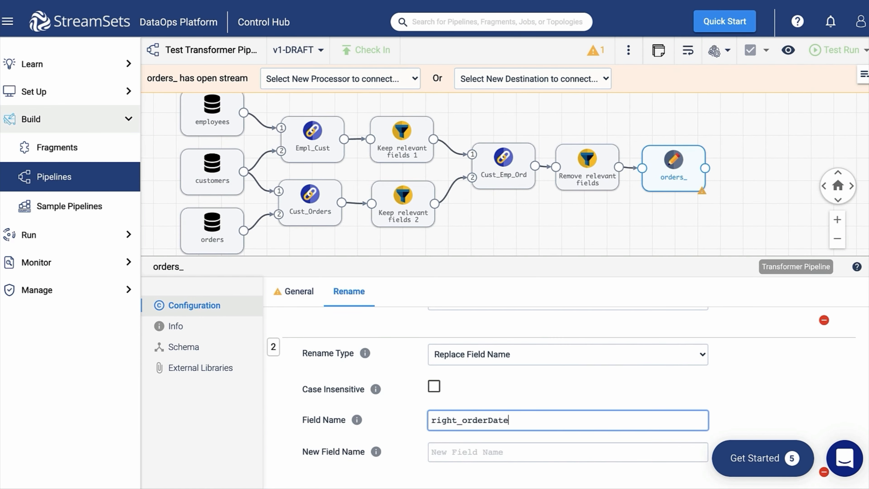
key(Tab)
text(orders_orderDate)
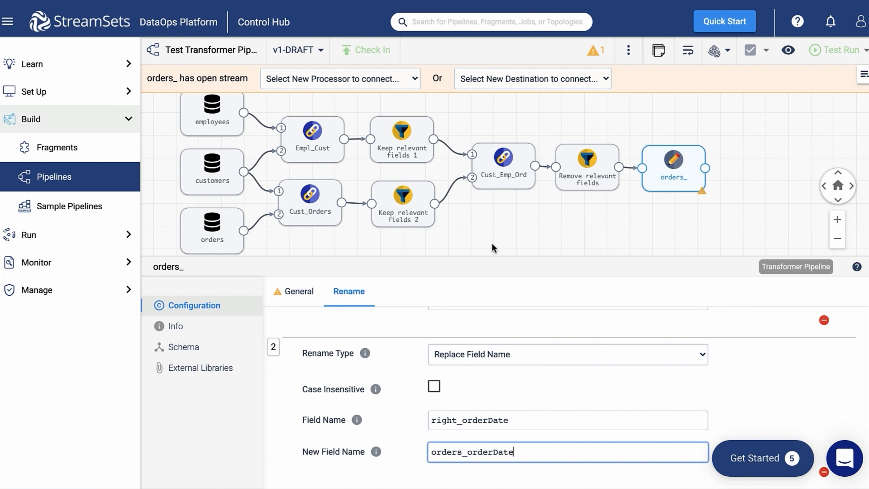
Step: Add a File destination after orders_ named Cust_Emp_Ord dir
click(490, 78)
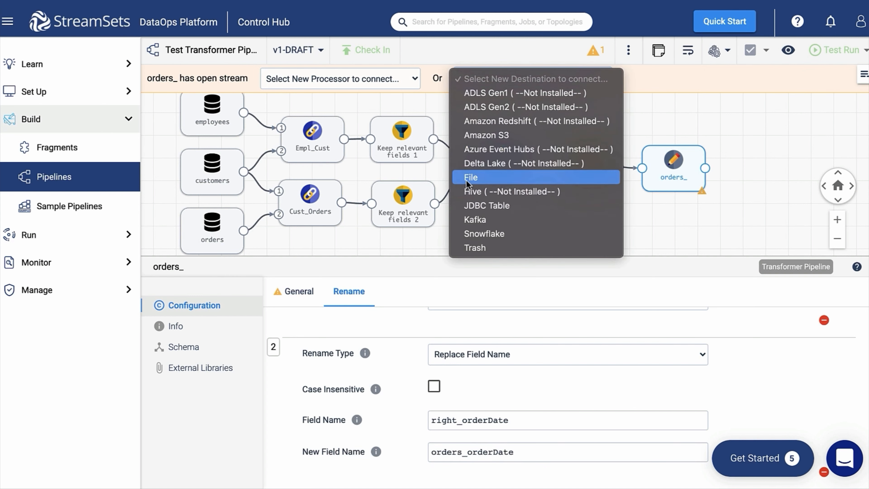
click(466, 178)
drag(663, 161, 756, 161)
drag(460, 329, 446, 357)
click(452, 330)
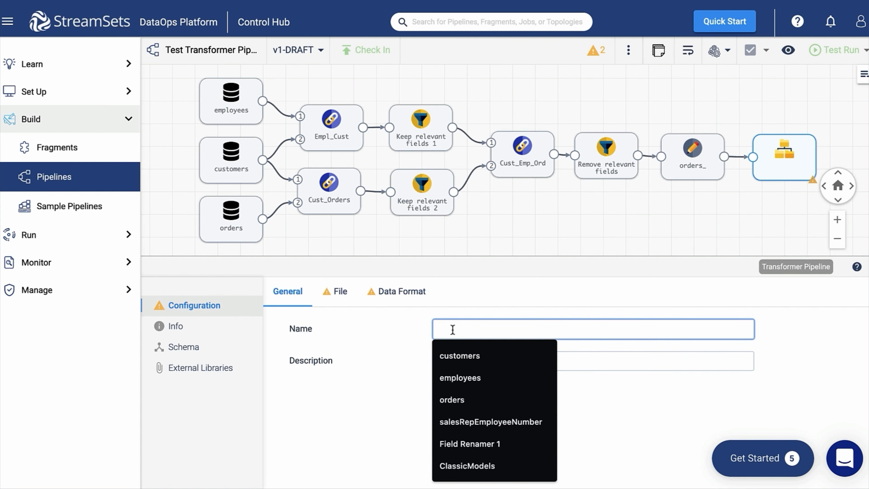
text(Cust_)
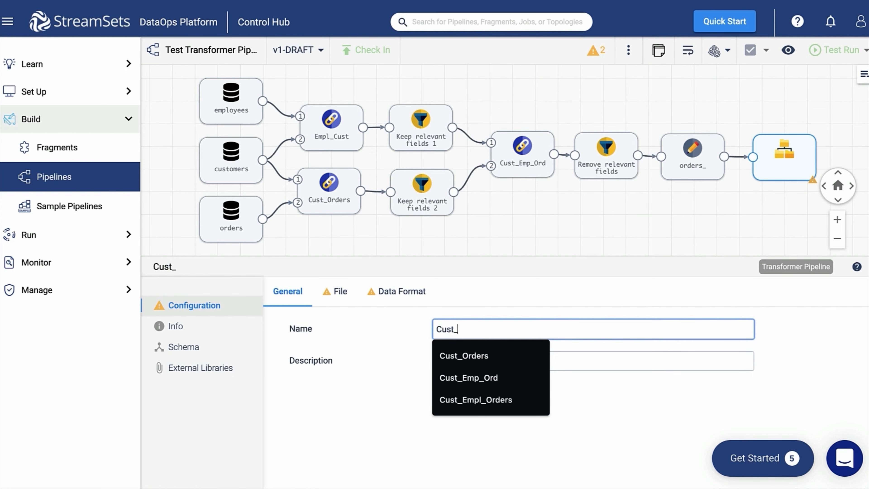
text(Emp_Ord dir)
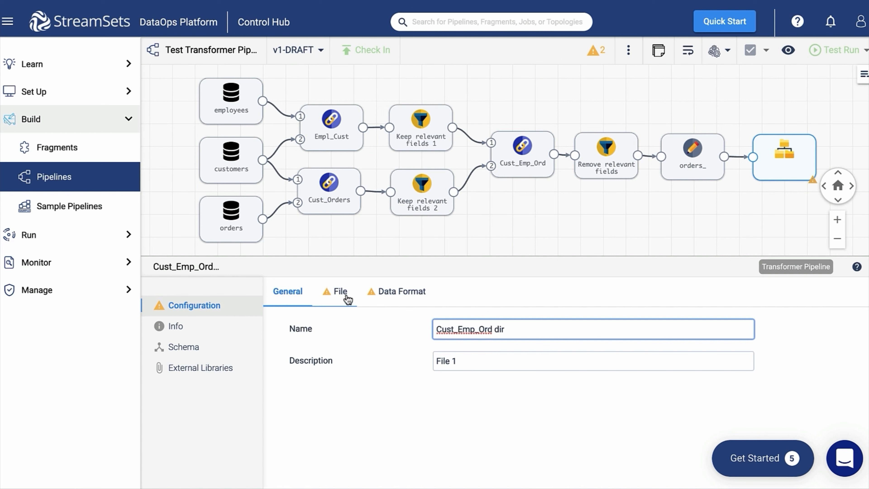
Step: Set the directory path to /tmp/output, keeping the append write mode
click(340, 292)
click(513, 332)
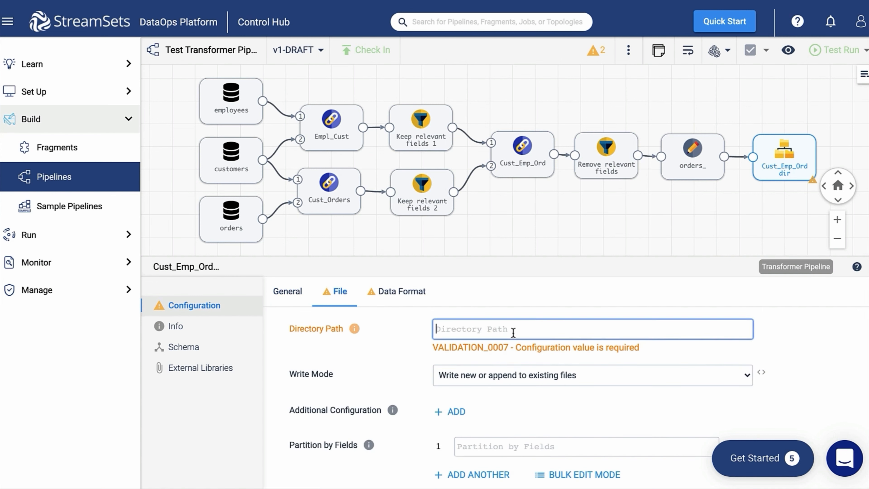
text(/tmp/output)
click(599, 366)
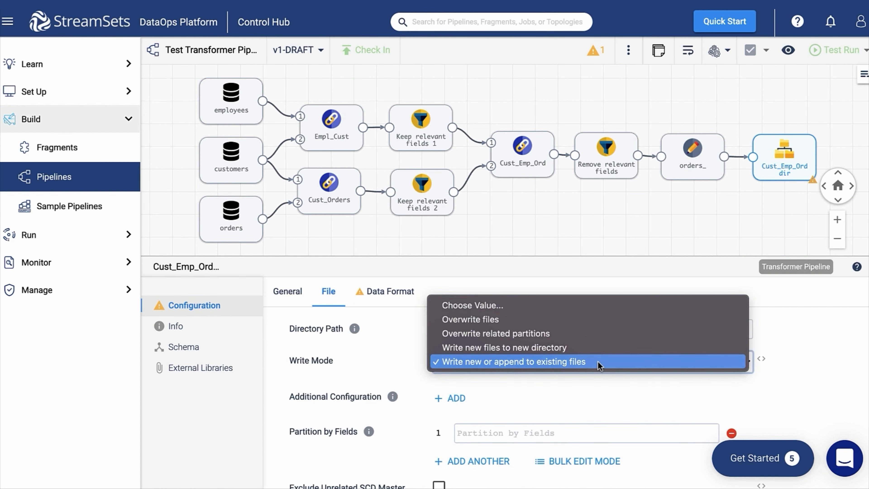
click(599, 364)
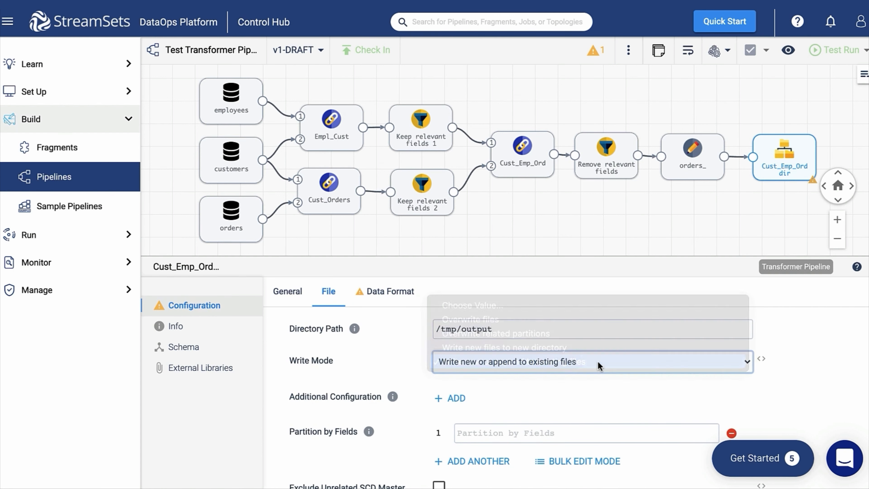
Step: Set the output data format to Delimited
click(390, 292)
click(531, 333)
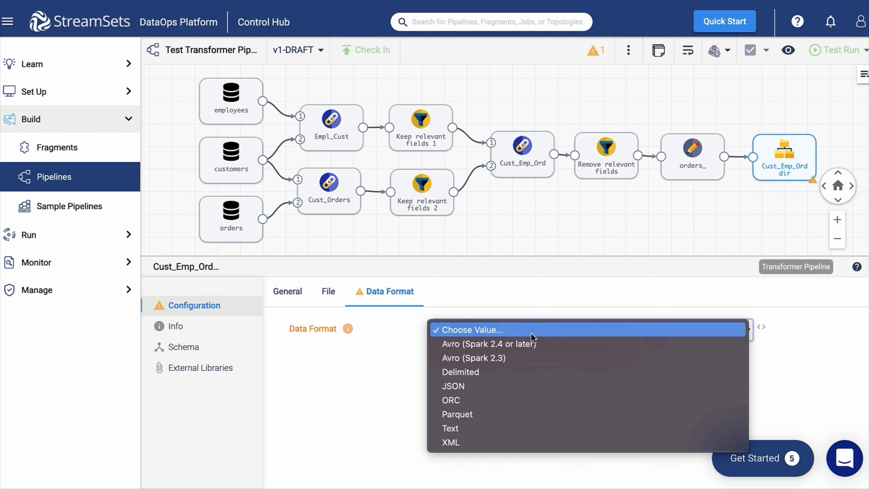
click(499, 366)
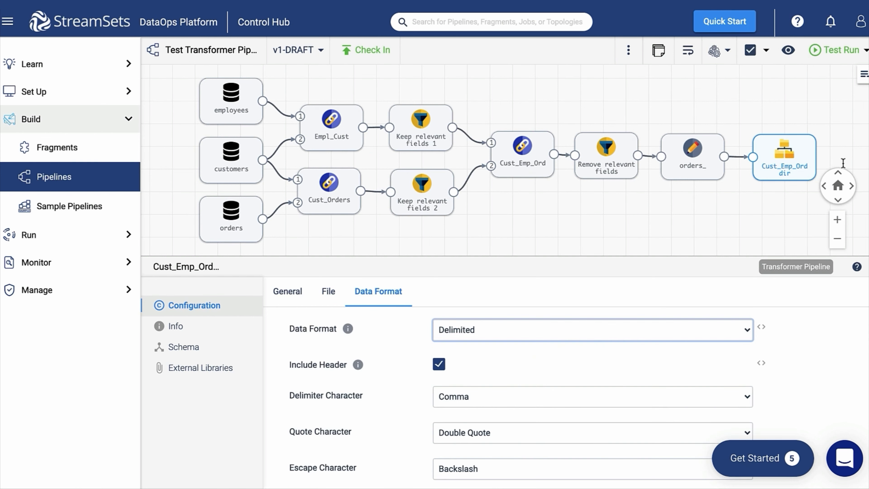
click(838, 78)
Step: Run a data preview of the pipeline, close it, and bring up the test run options
click(788, 49)
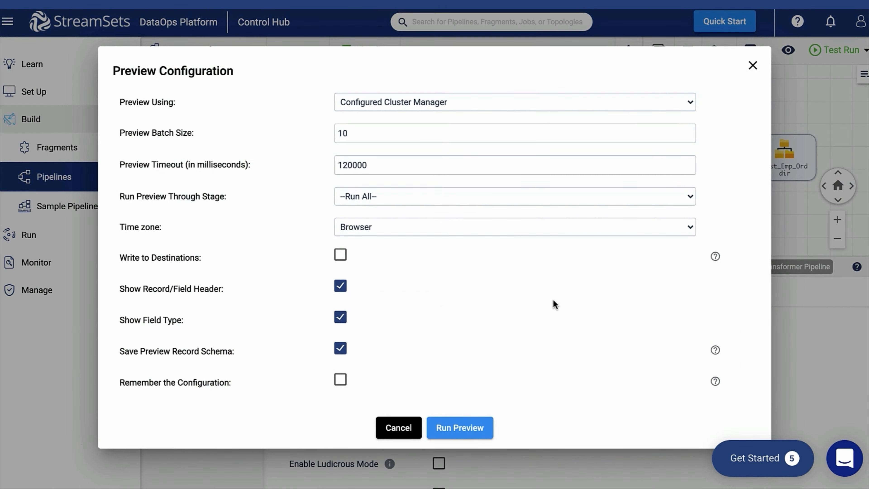
click(457, 432)
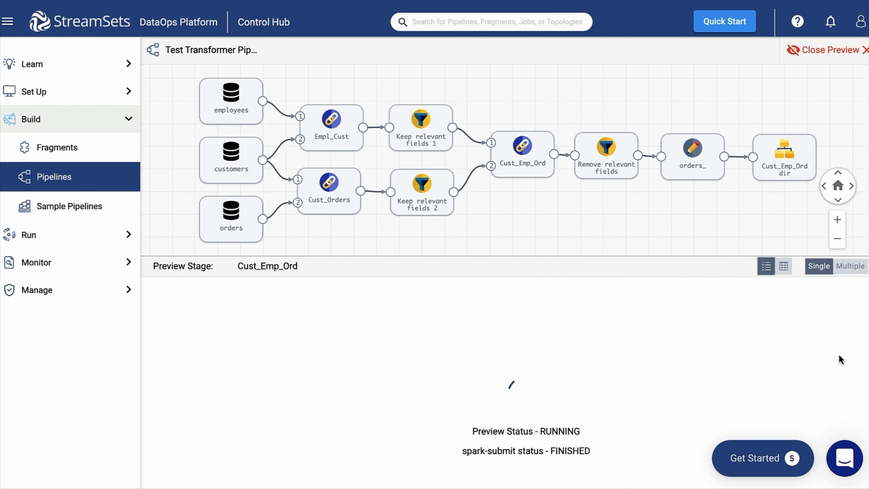
click(828, 50)
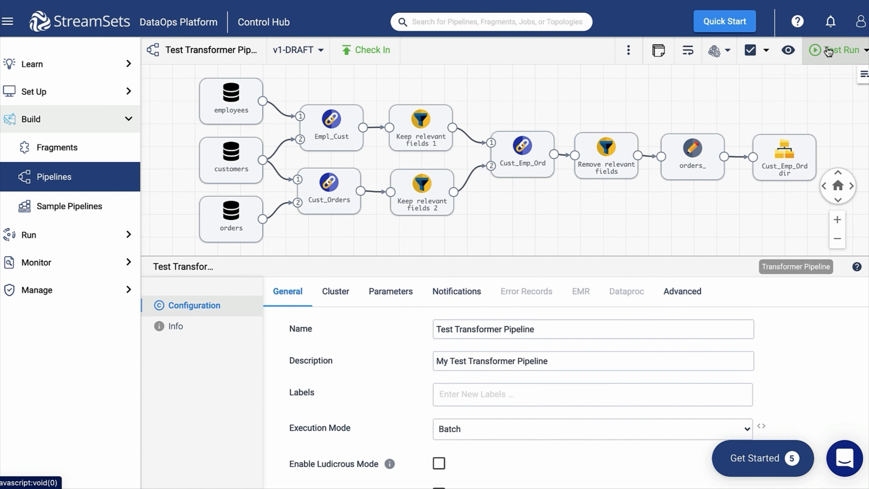
click(831, 50)
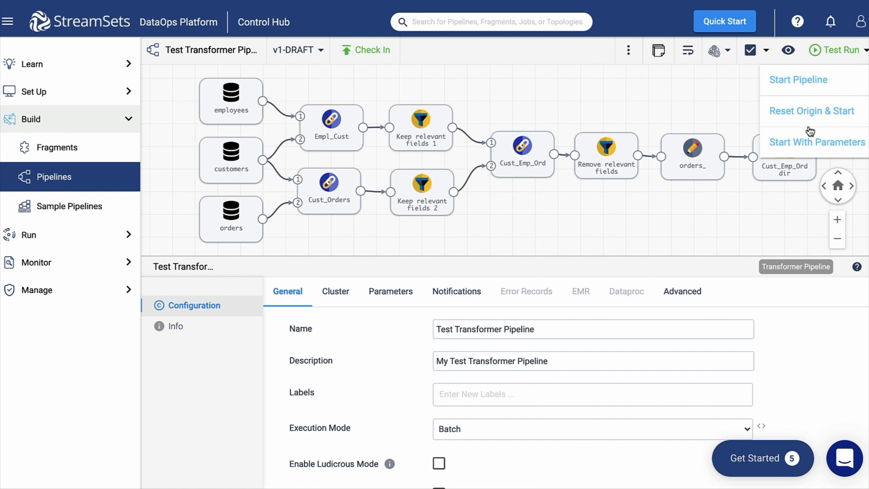
Step: Reset the origin, start the test run, and check counts for the three sources and two joins
click(794, 121)
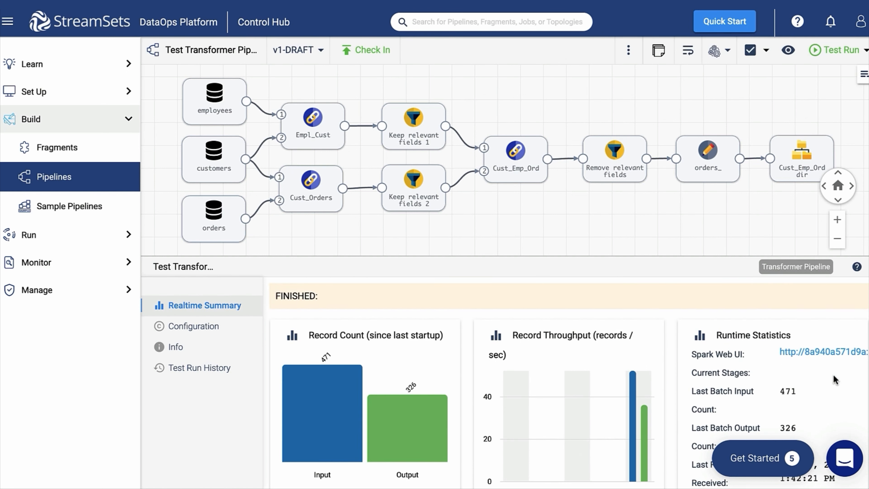
click(231, 104)
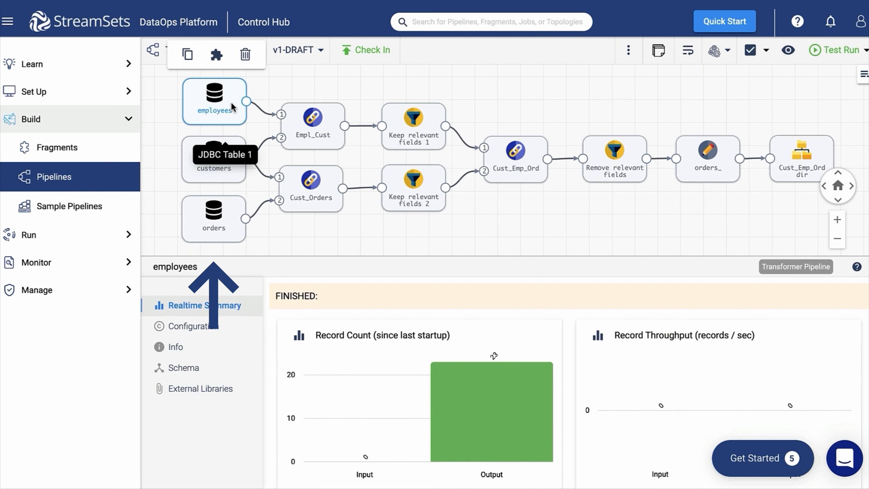
click(232, 163)
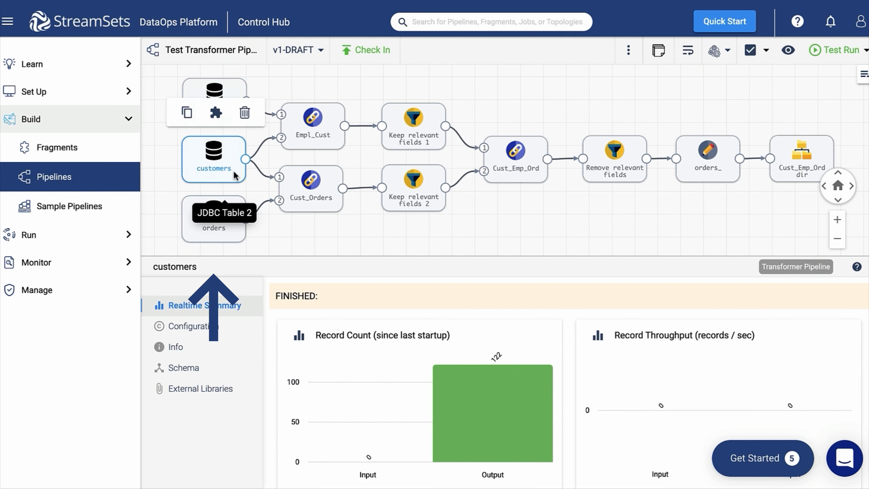
click(232, 228)
click(331, 116)
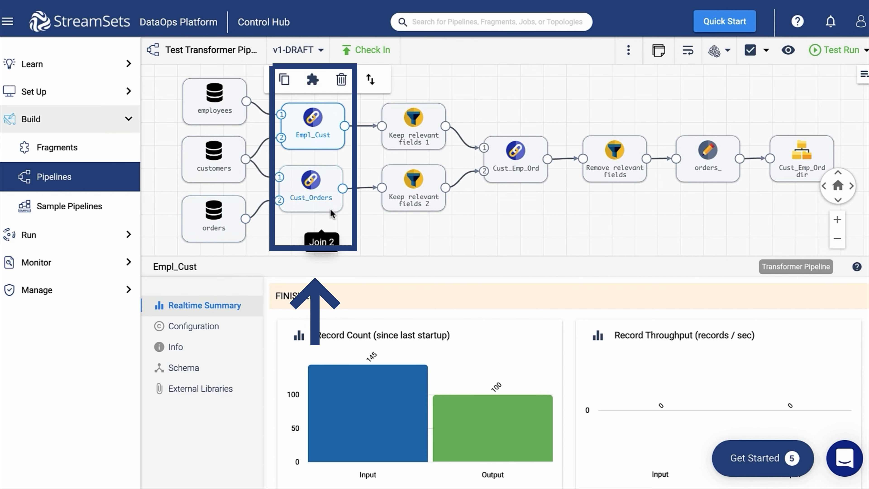
click(328, 201)
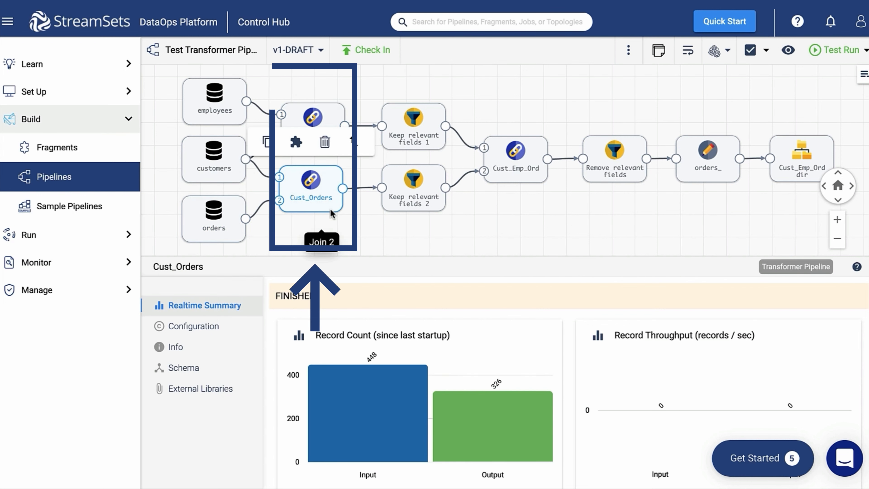
Step: Review record counts for the Keep, Cust_Emp_Ord join, Remove, orders_ renaming and output stages
click(435, 117)
click(432, 174)
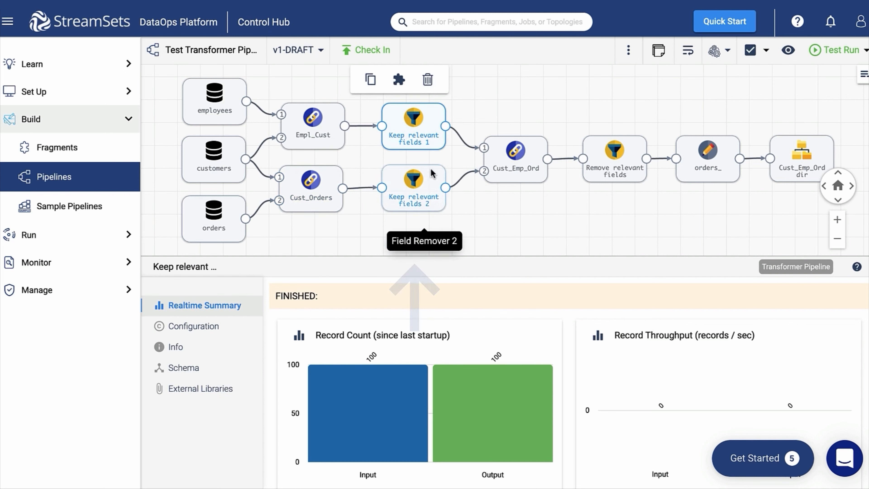
click(537, 151)
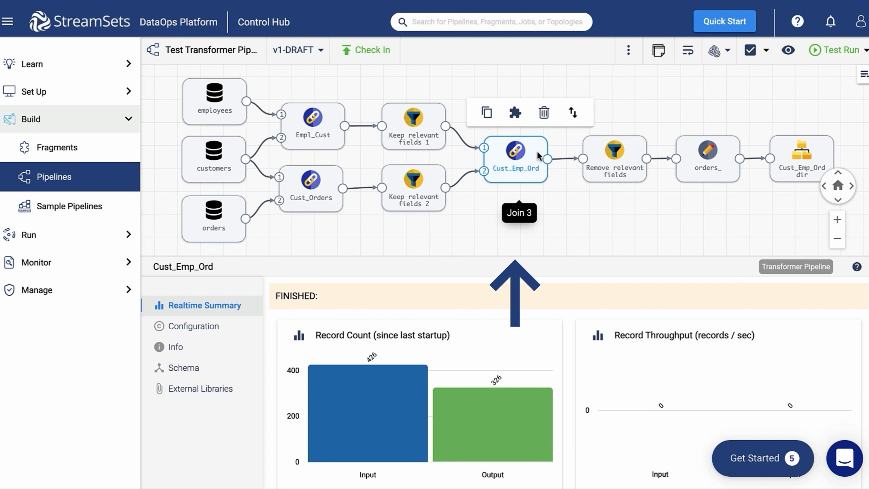
click(618, 155)
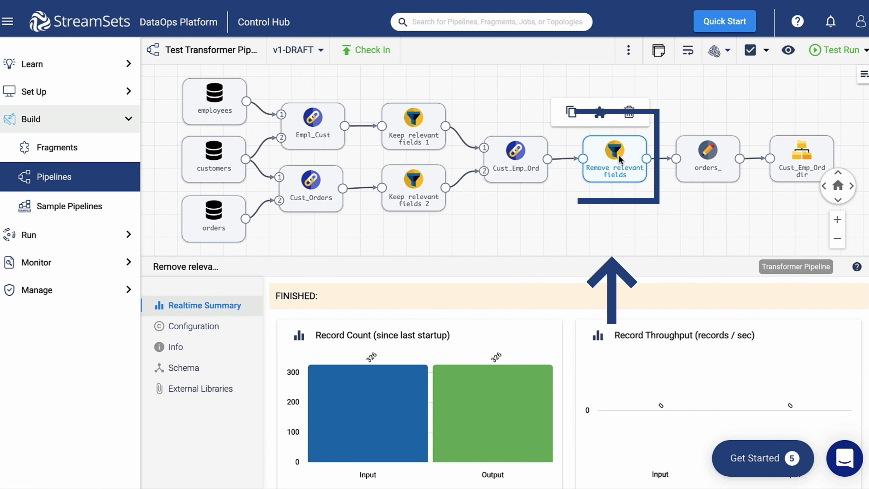
click(720, 157)
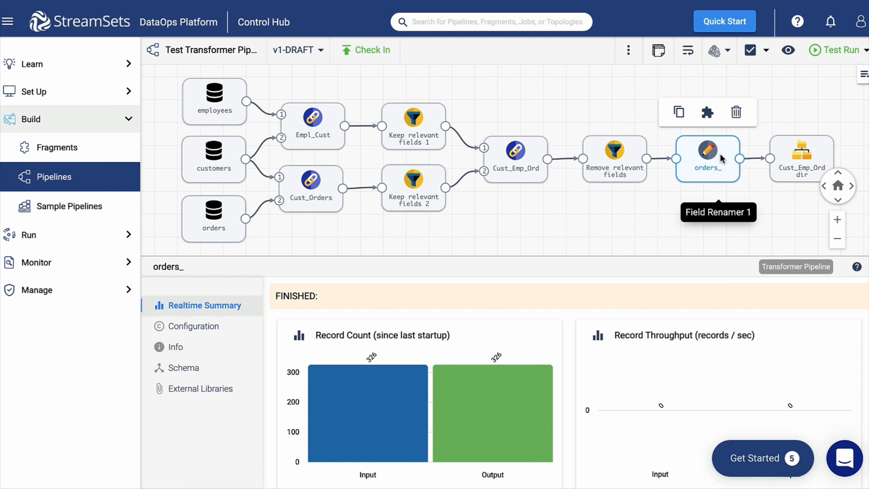
click(808, 161)
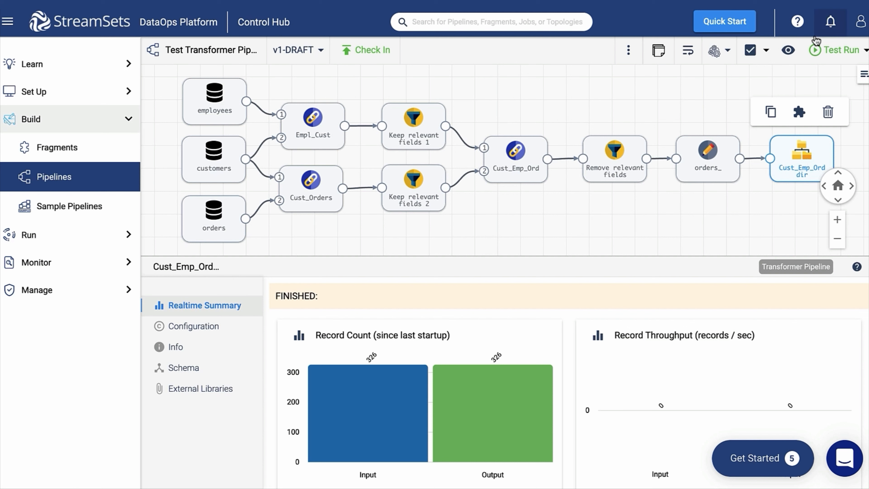
Step: Copy the authoring engine's container ID from its details popover
click(720, 56)
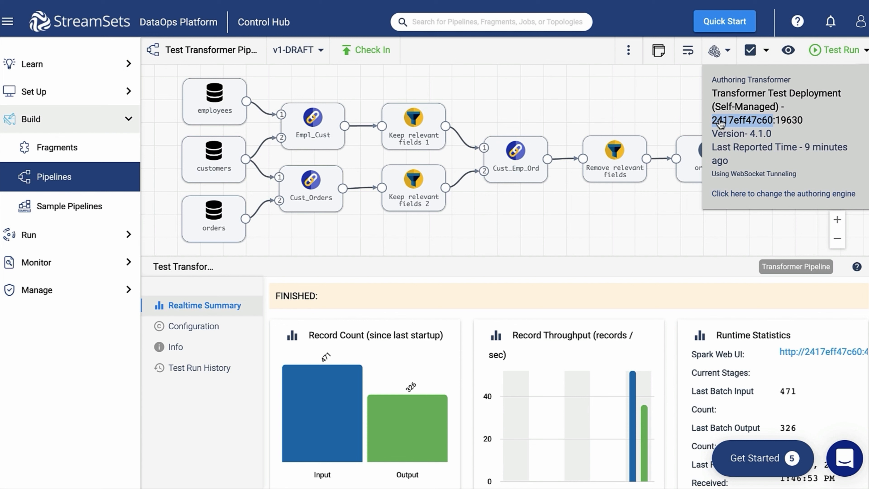
right_click(720, 123)
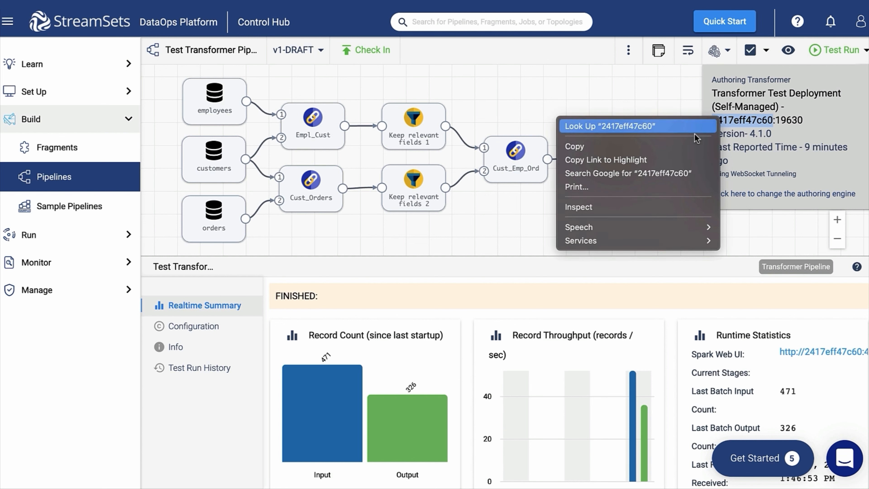
click(684, 147)
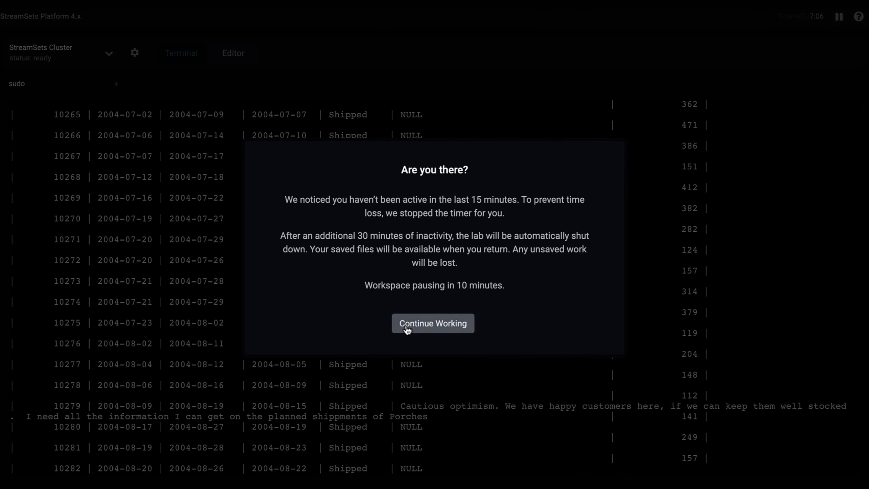
Step: Exit MySQL and open a bash shell in the Transformer container with sudo docker exec
click(407, 329)
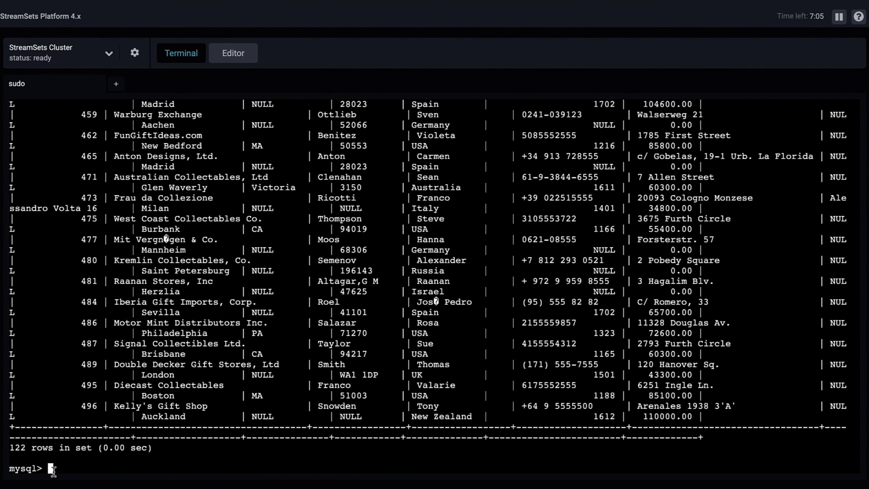
text(exit)
key(Return)
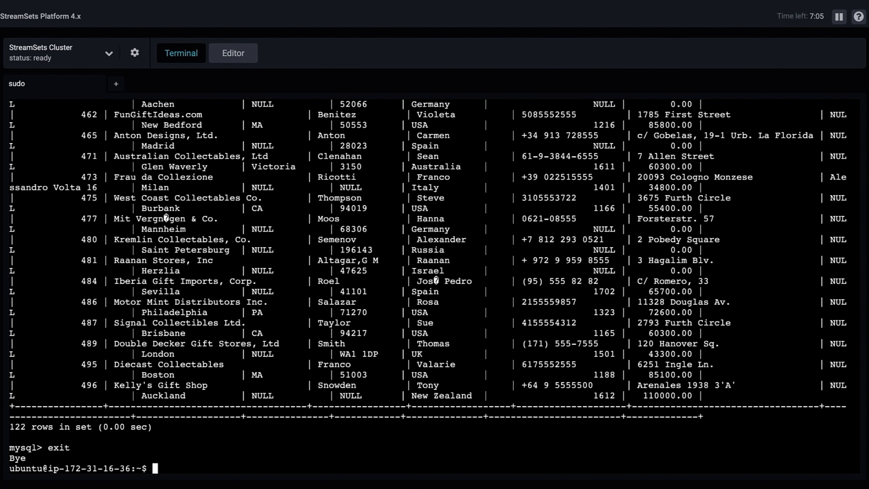
text(sudo docker)
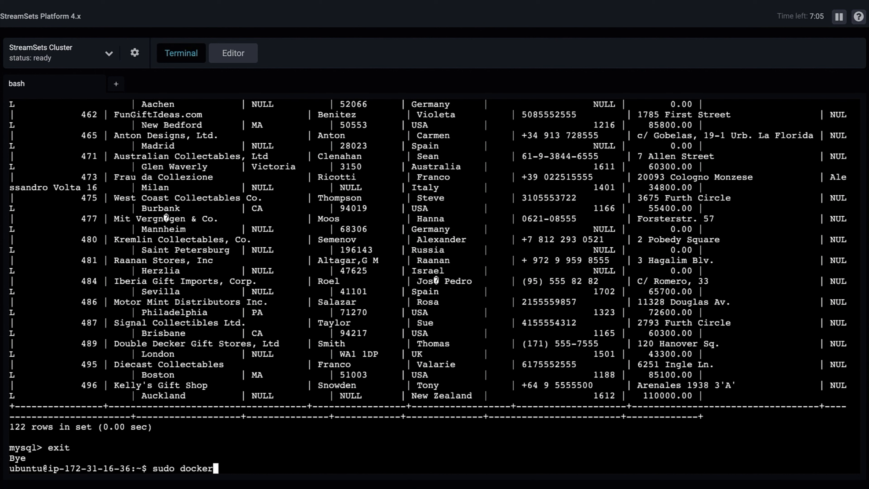
text( exec -it)
key(ctrl+v)
text(b)
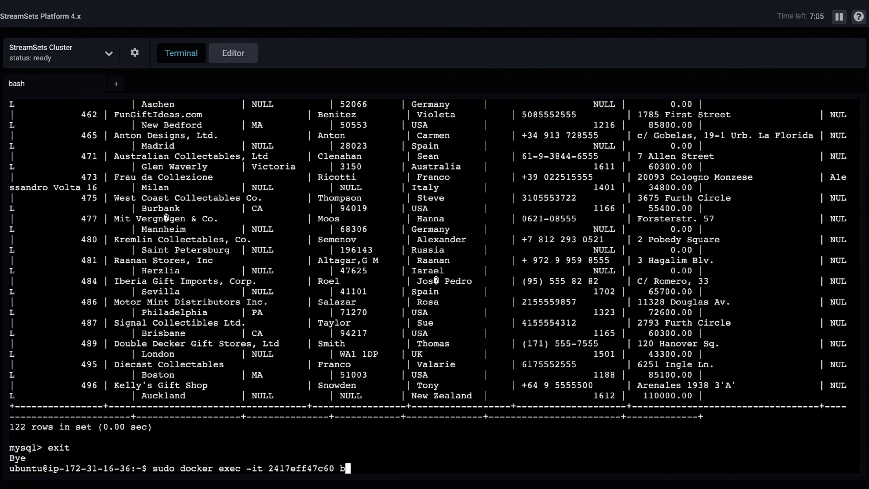
text(ash)
key(Return)
Step: Change into /tmp/output and list its files
text(cd /)
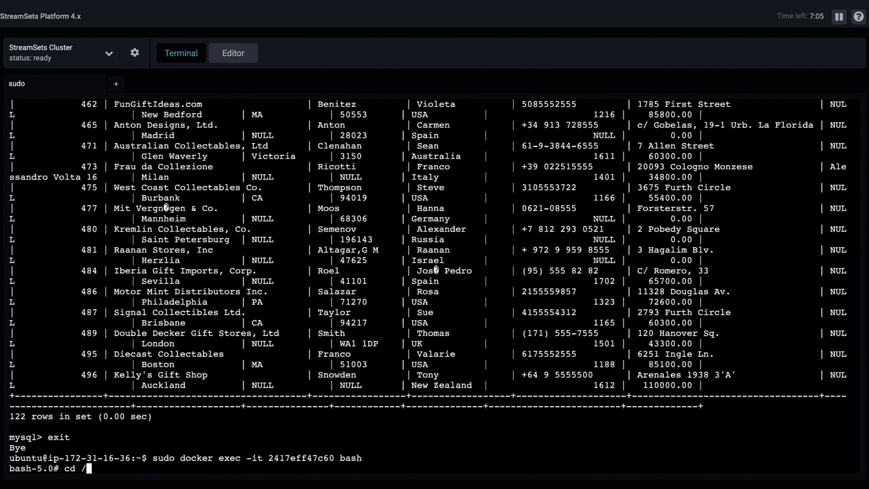
text(tmp/output)
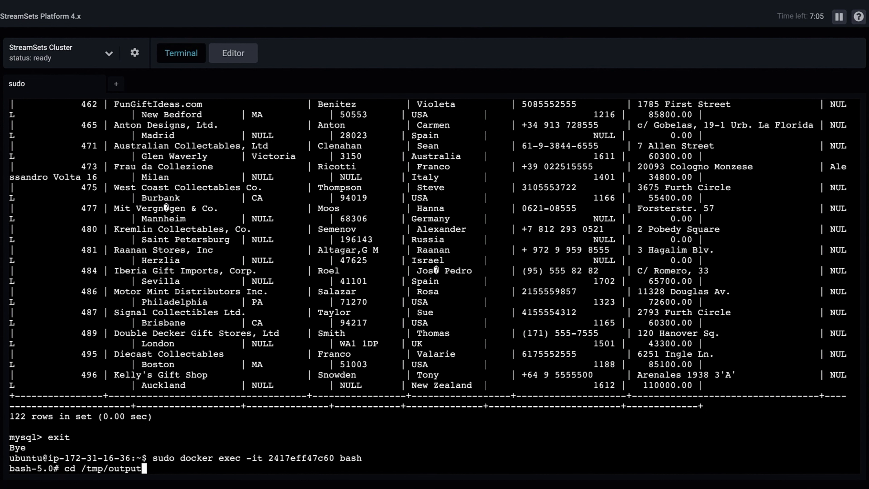
key(Return)
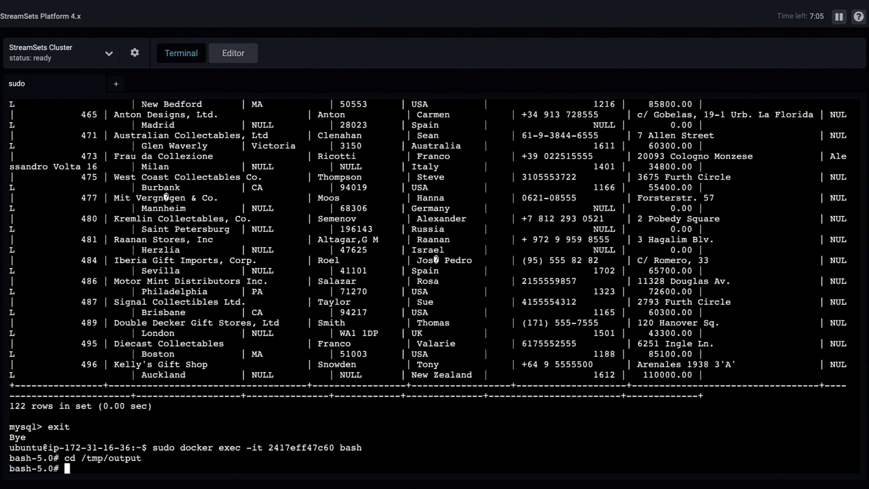
text(ls)
key(Return)
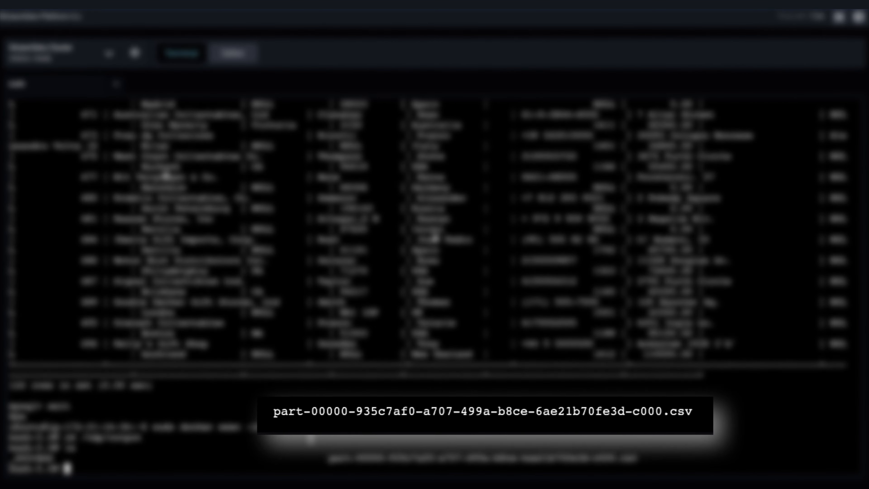
Step: Display the part-00000 output CSV with more to inspect the joined records
drag(259, 414, 732, 412)
key(ctrl+c)
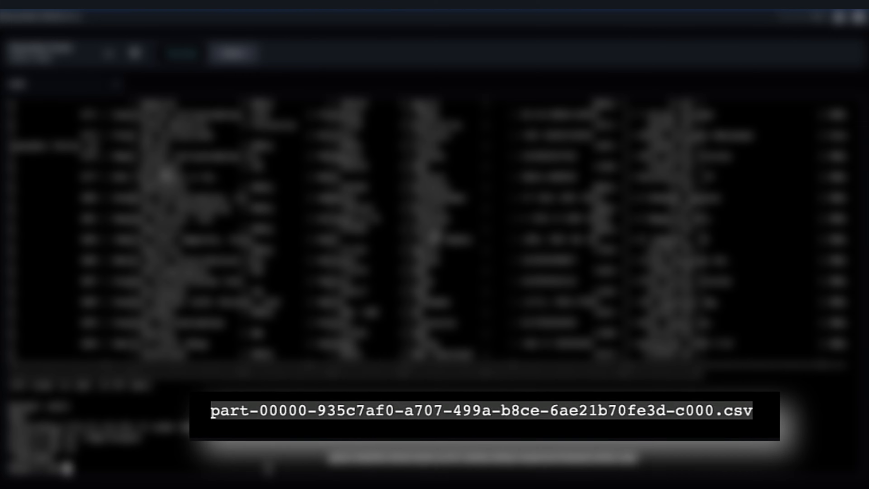
text(more)
key(ctrl+v)
key(Return)
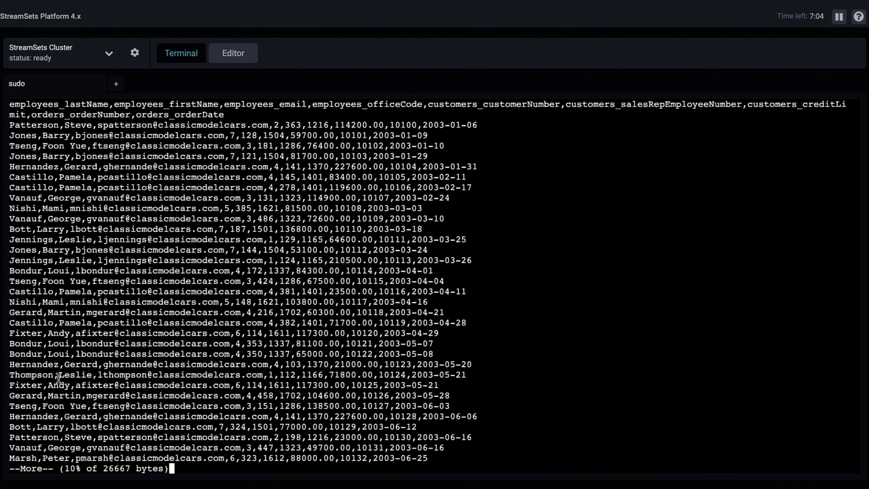
scroll(522, 269, up, 2)
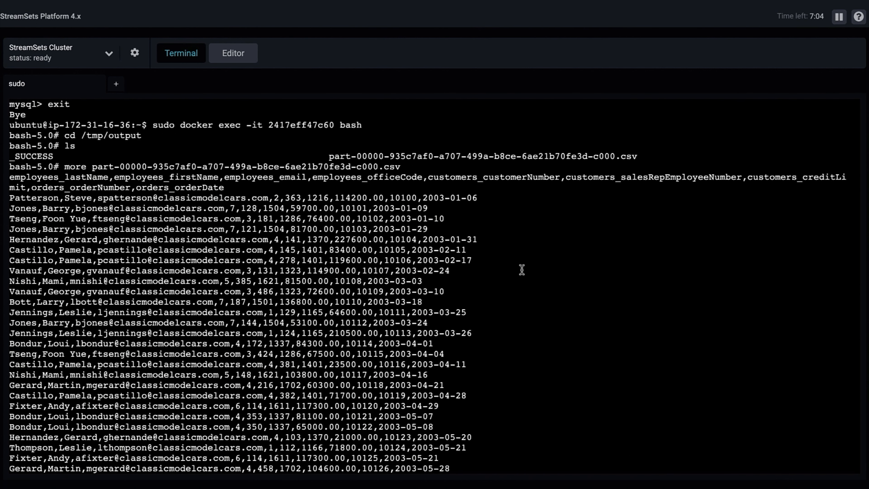